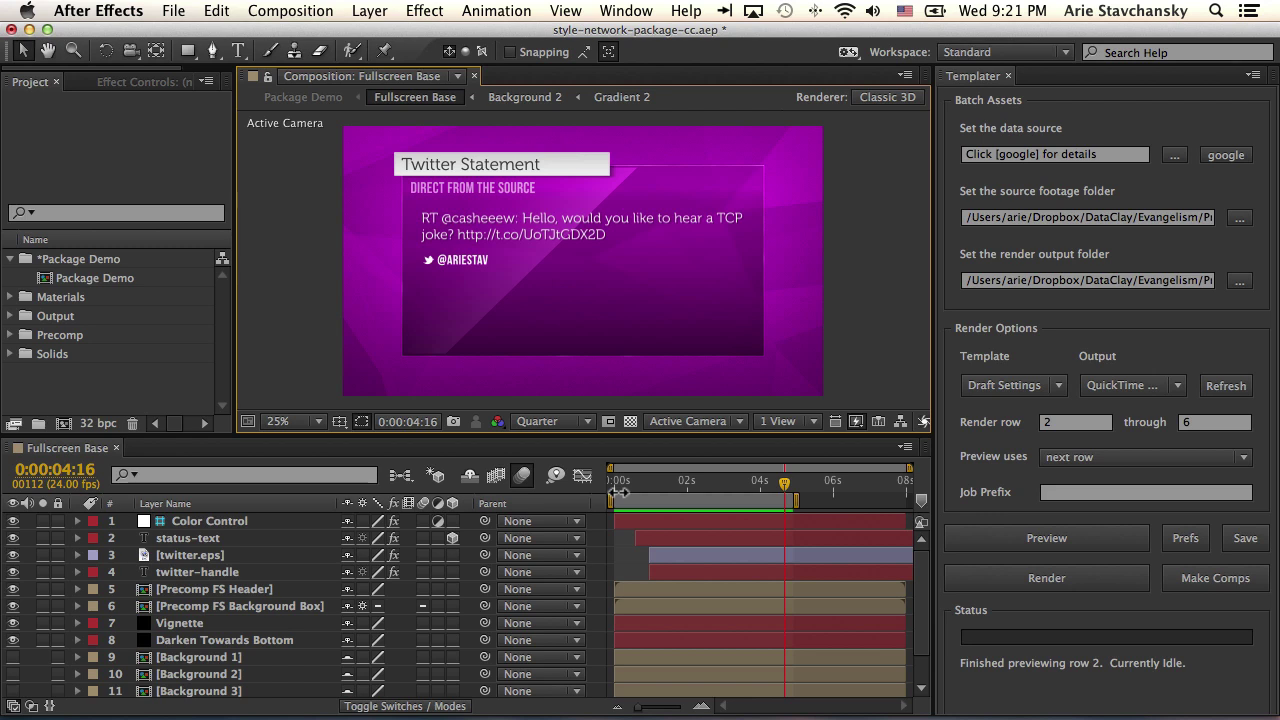
{"action": "key", "text": "super+shift+2"}
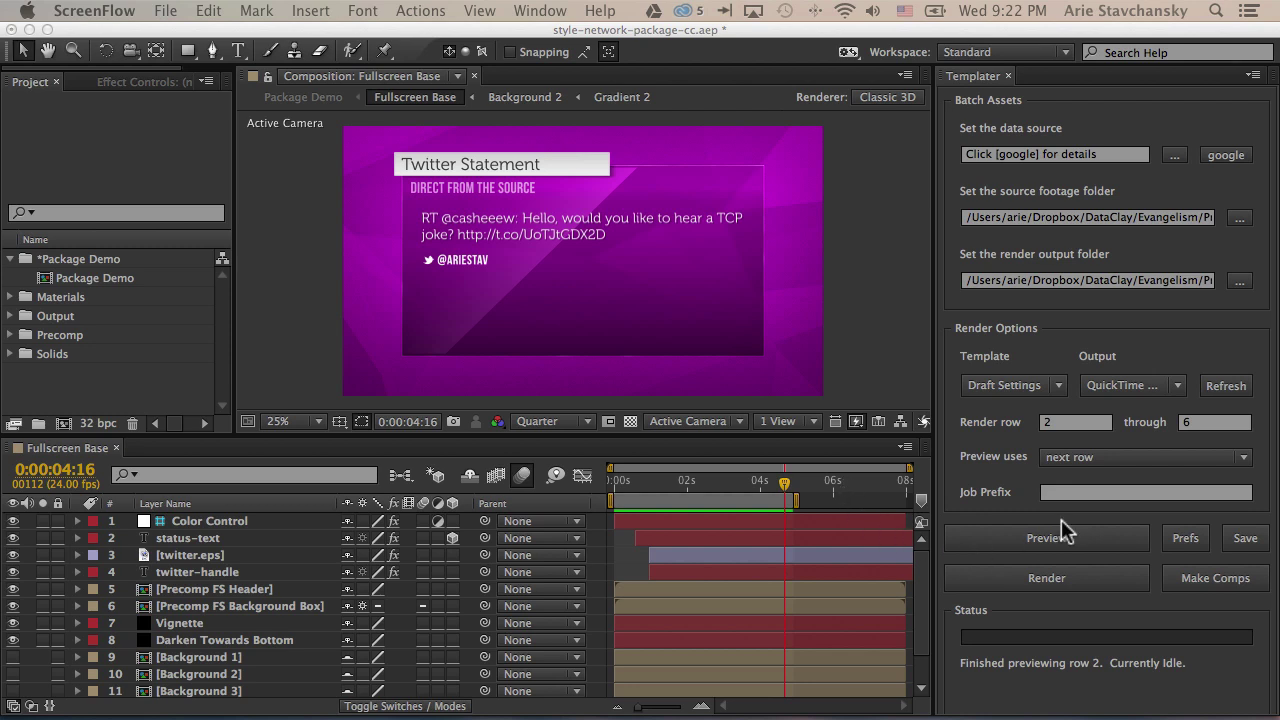
{"action": "left_click", "coordinate": [1035, 540]}
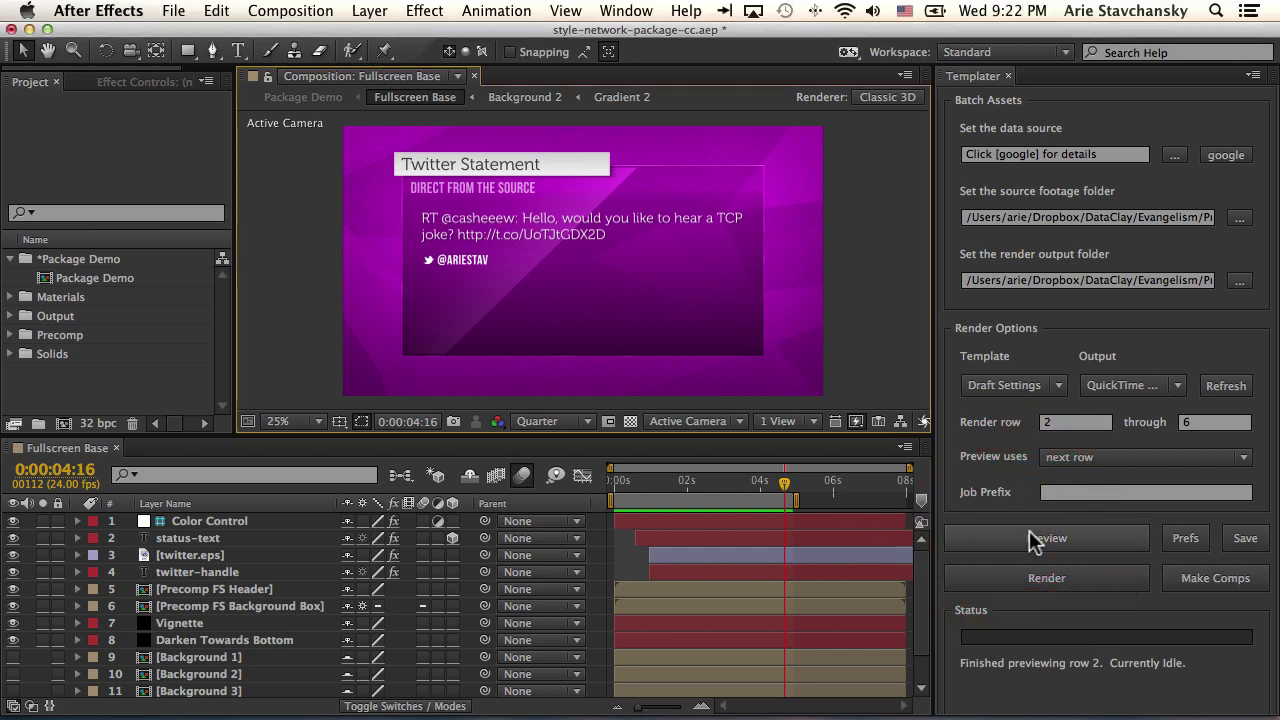
{"action": "left_click", "coordinate": [1035, 540]}
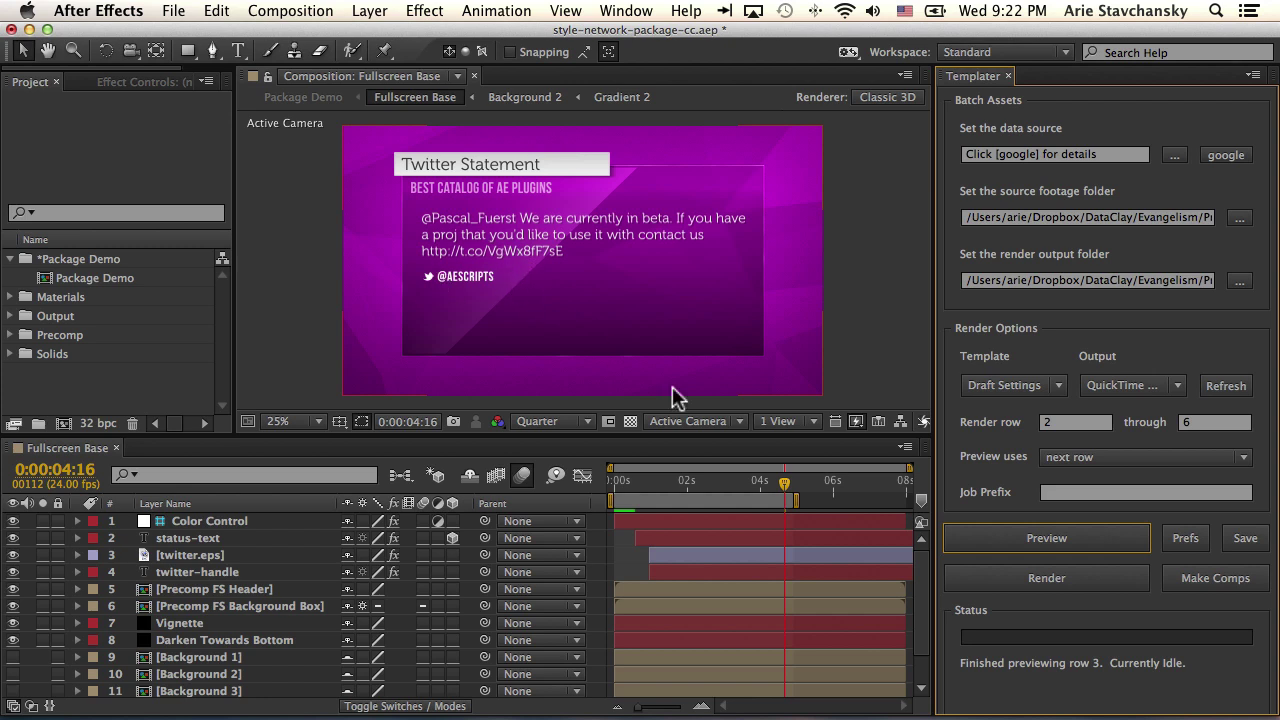
{"action": "left_click", "coordinate": [1068, 545]}
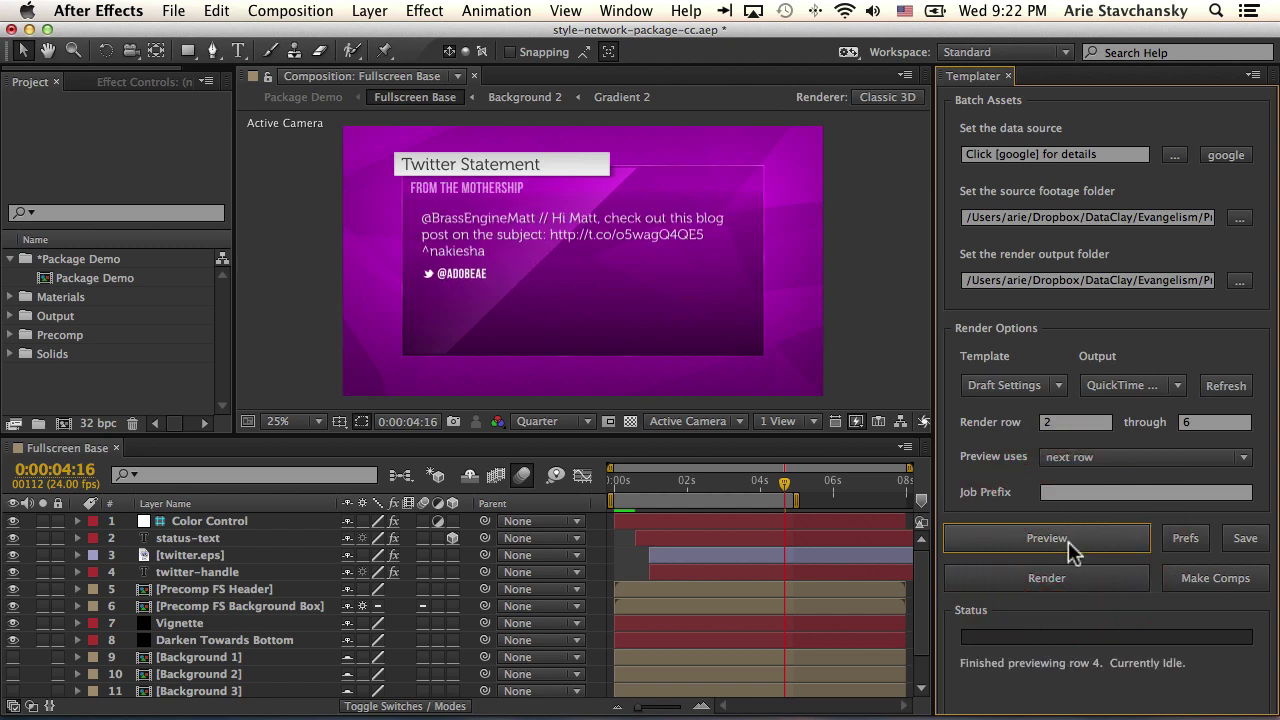
{"action": "left_click", "coordinate": [1069, 546]}
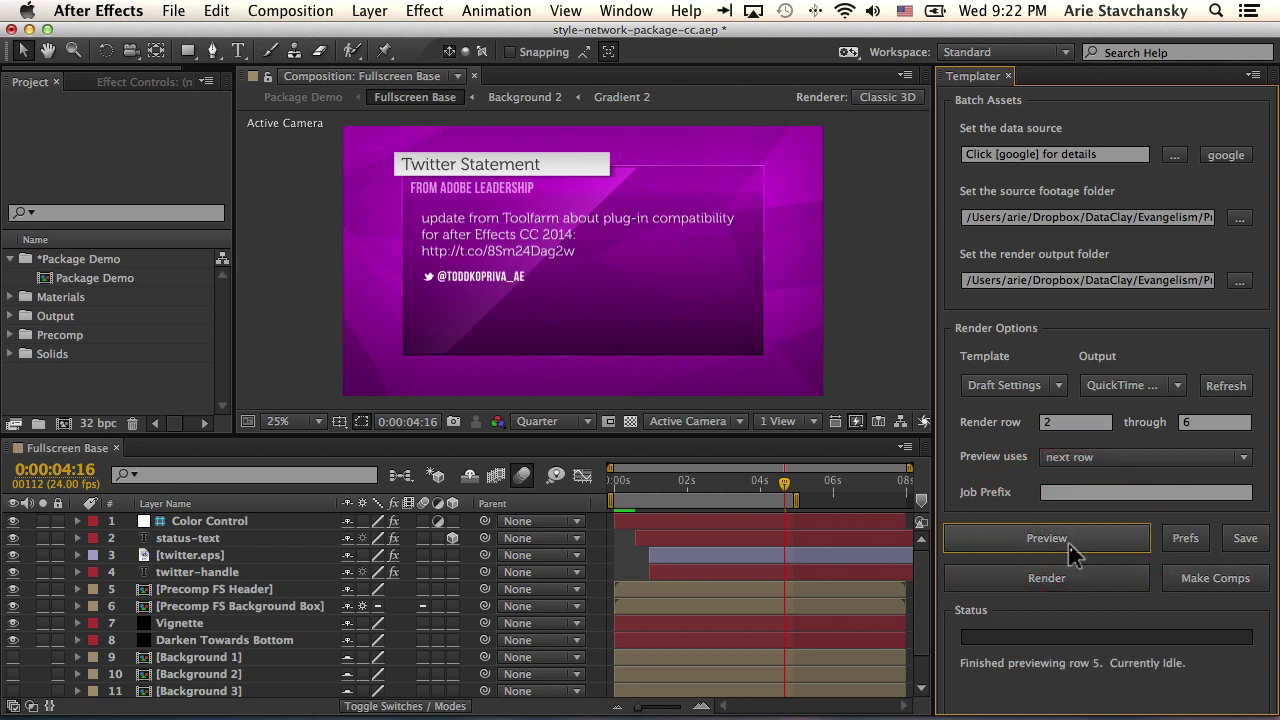
{"action": "left_click", "coordinate": [1070, 548]}
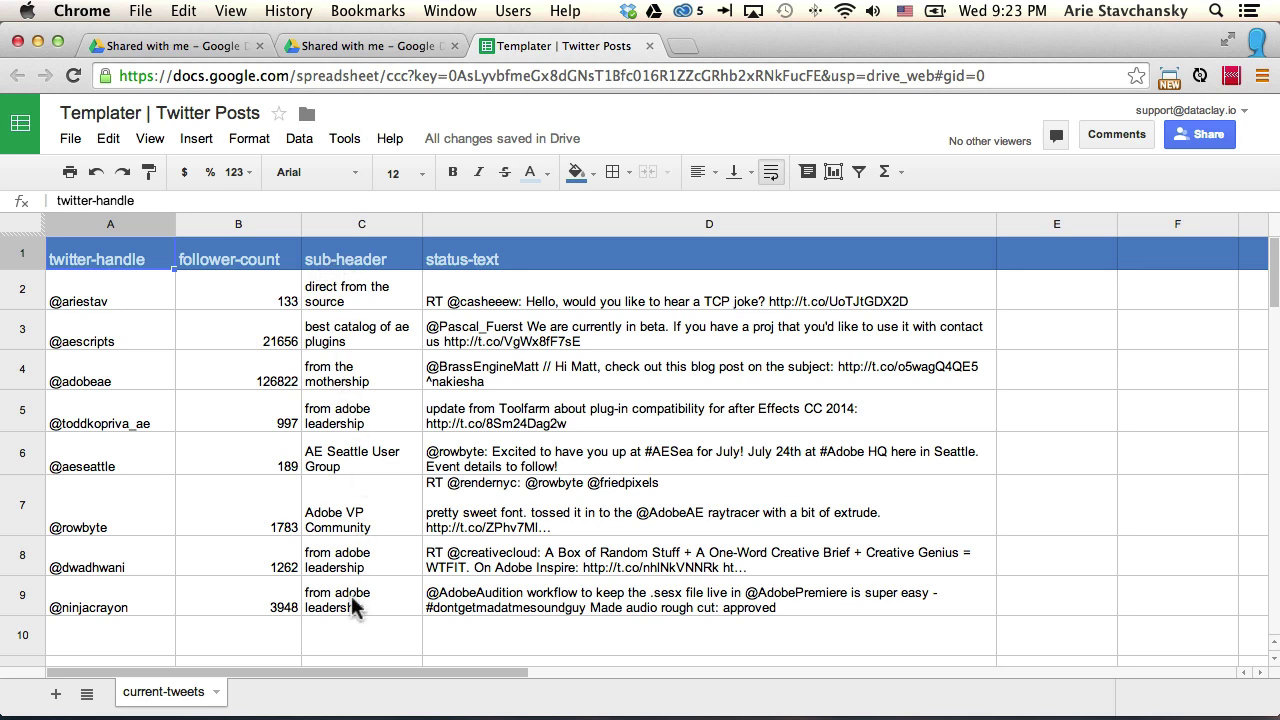
{"action": "key", "text": "super+shift+2"}
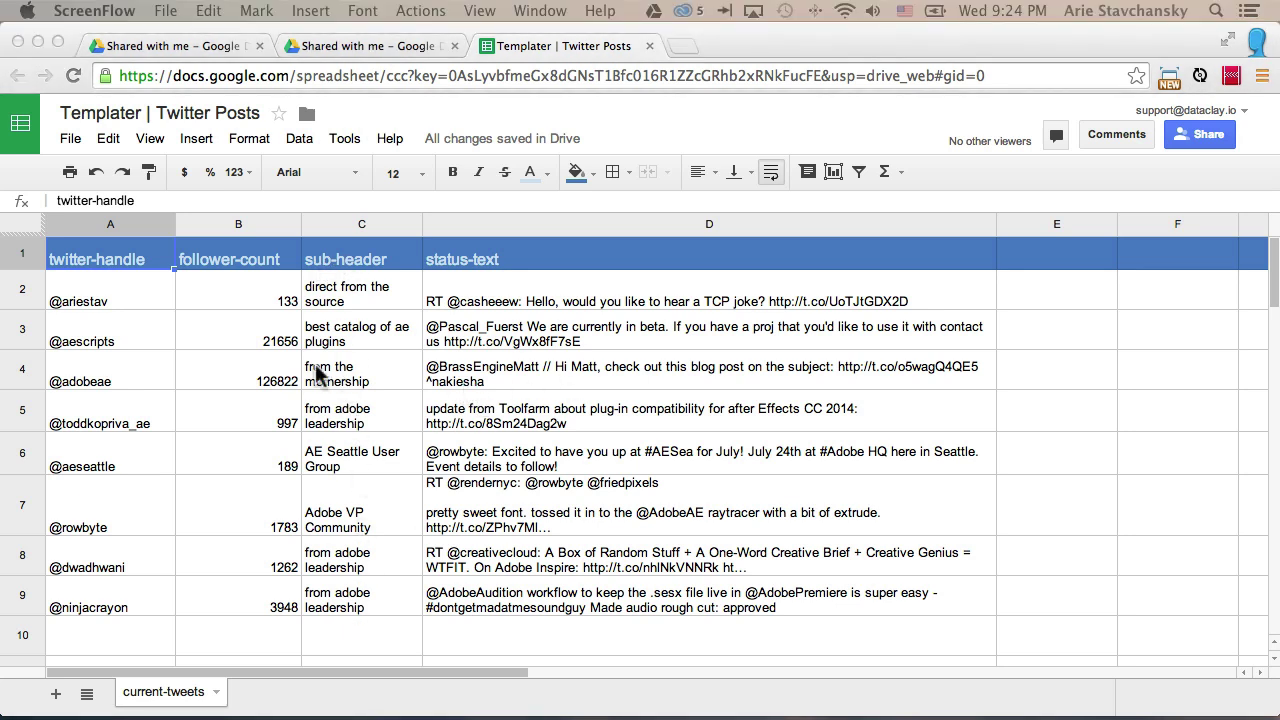
{"action": "left_click", "coordinate": [90, 380]}
{"action": "type", "text": "@adobe"}
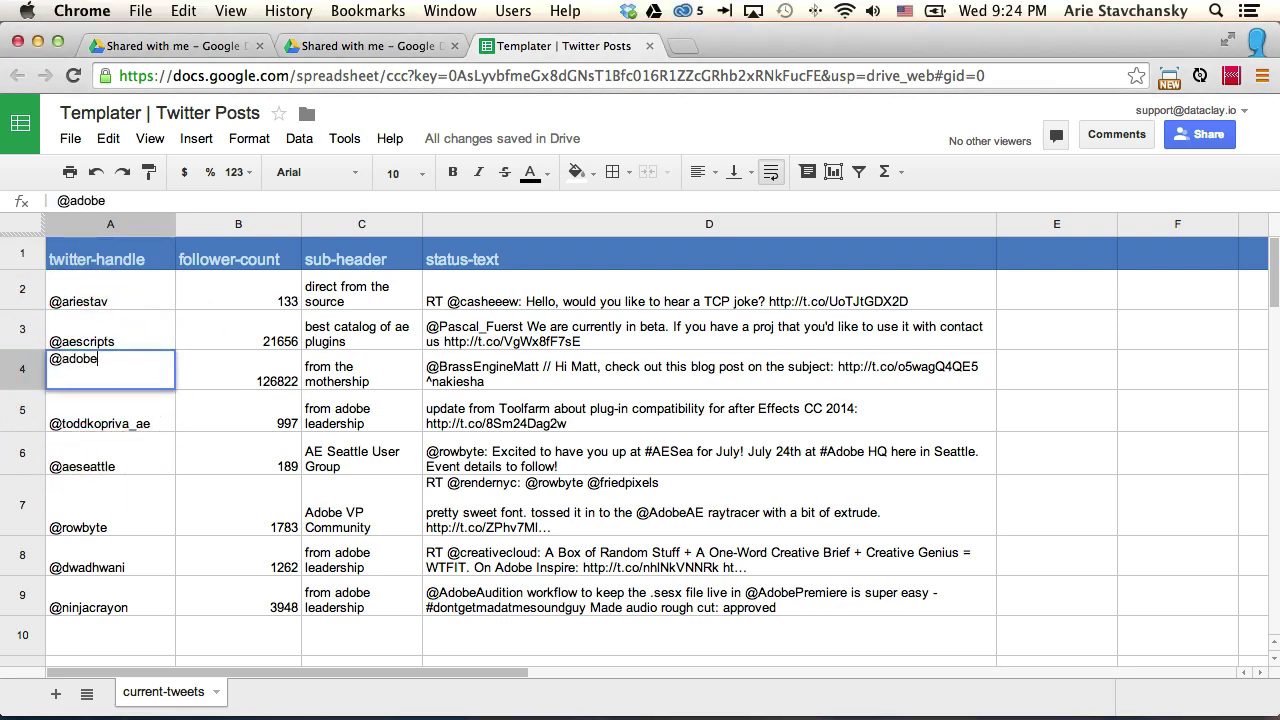
{"action": "key", "text": "Return"}
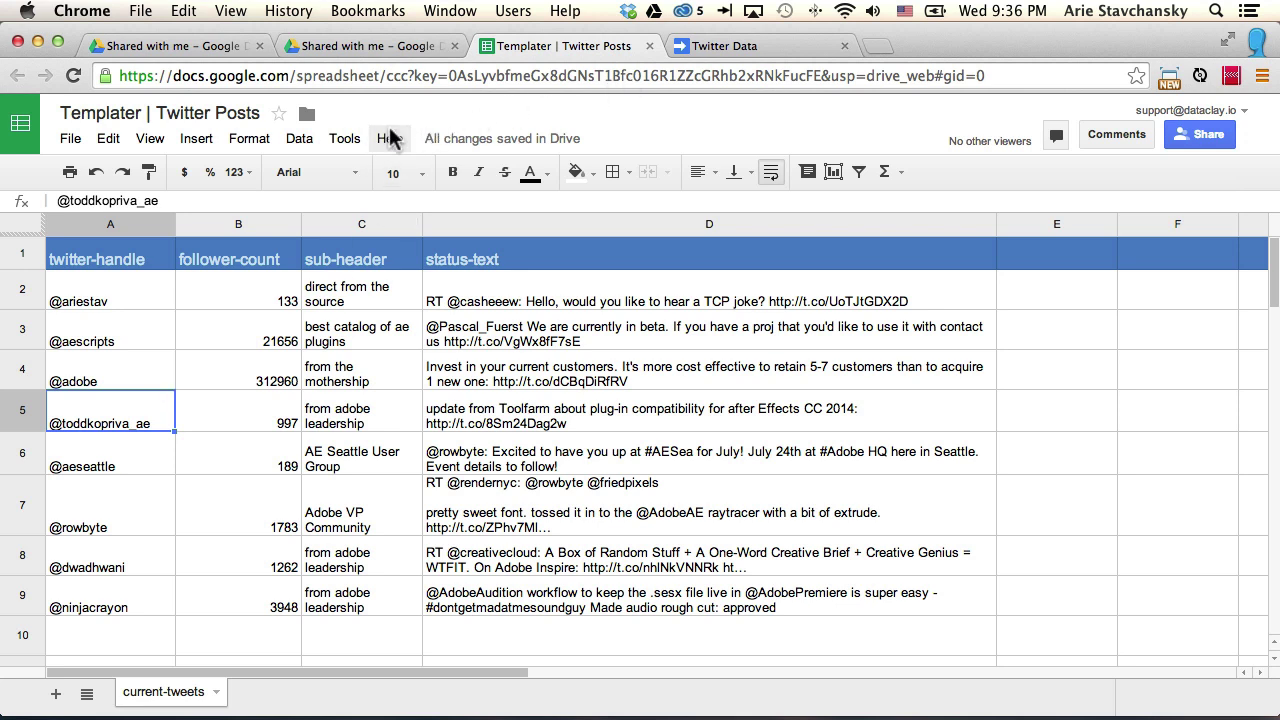
{"action": "left_click", "coordinate": [345, 140]}
{"action": "left_click", "coordinate": [371, 257]}
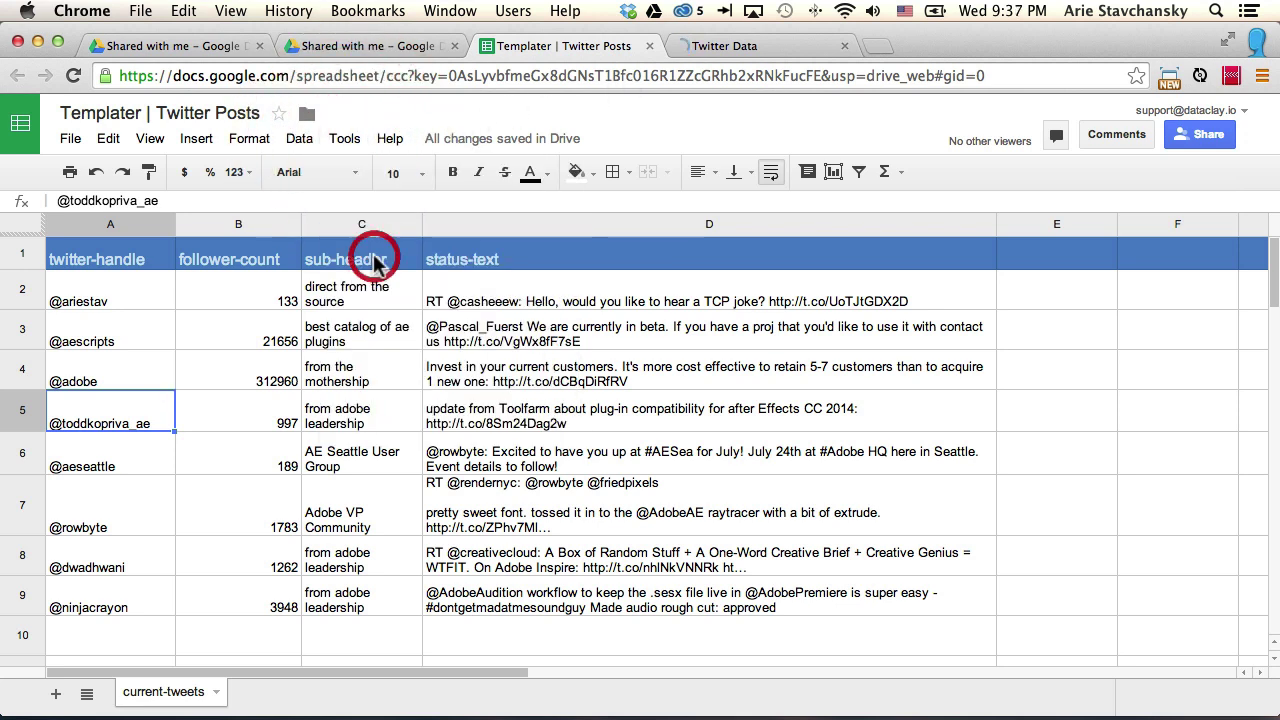
{"action": "left_click", "coordinate": [735, 47]}
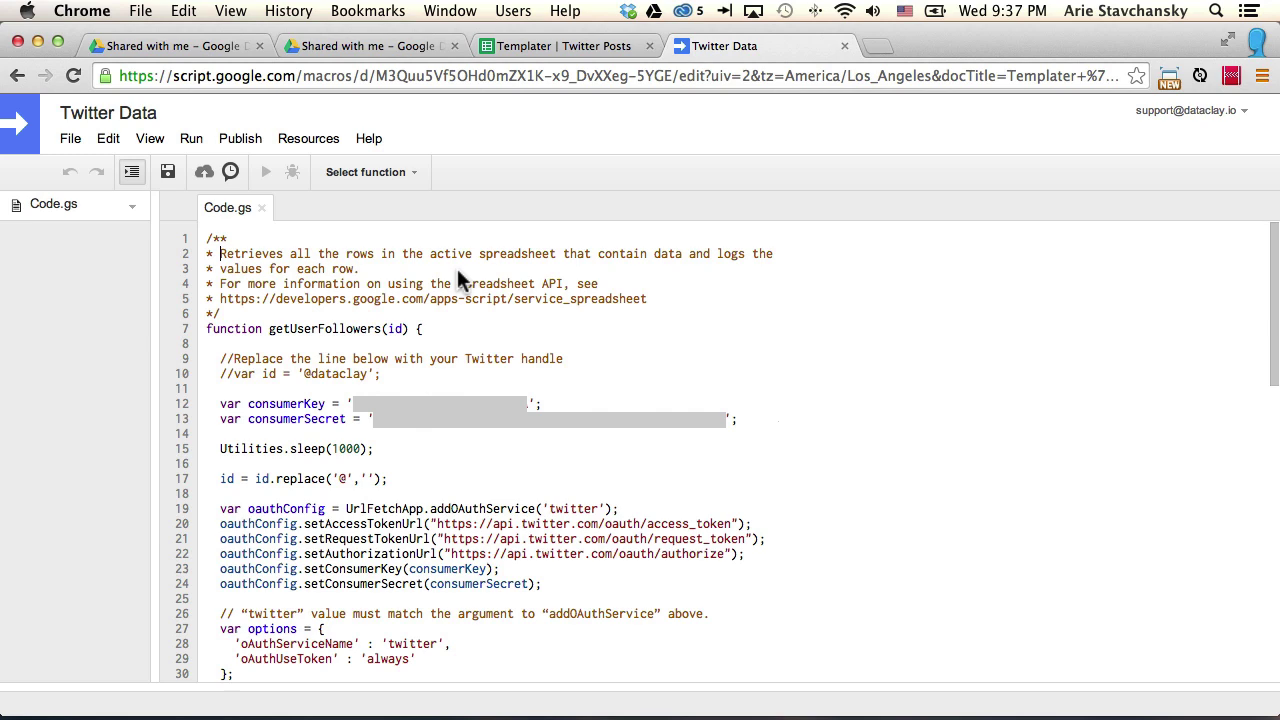
{"action": "key", "text": "ctrl+shift+Tab"}
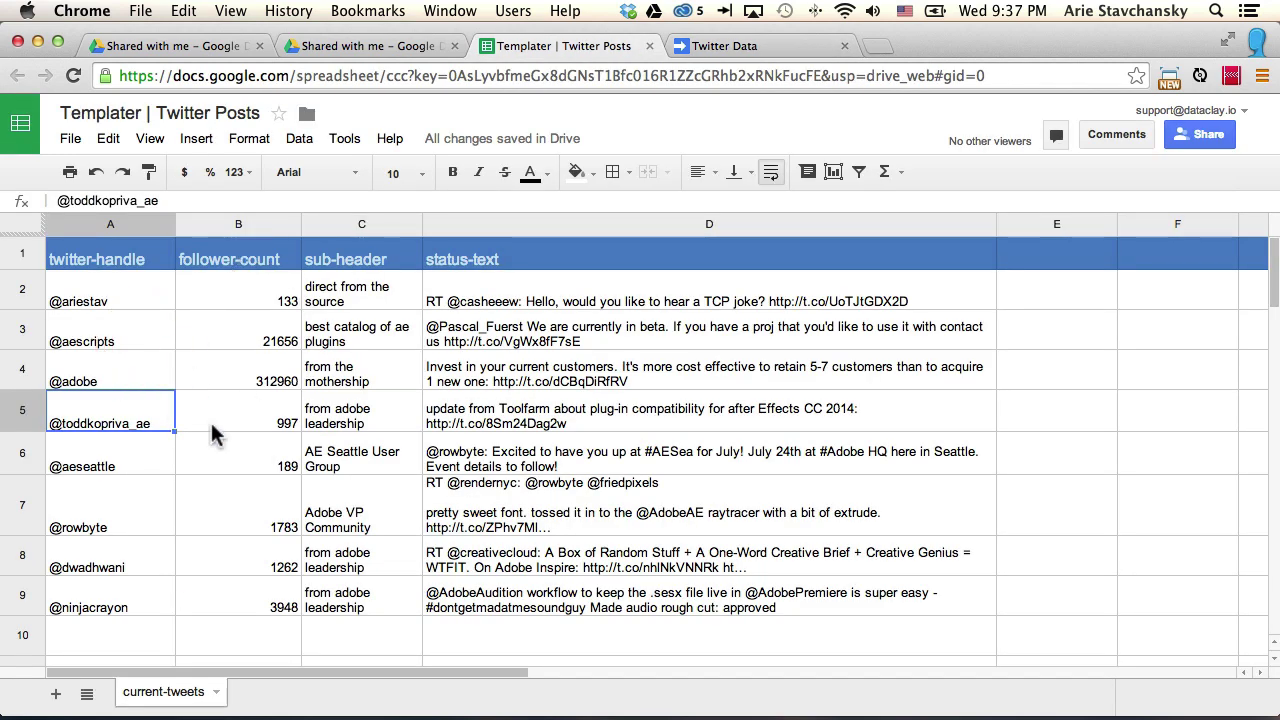
{"action": "left_click", "coordinate": [257, 222]}
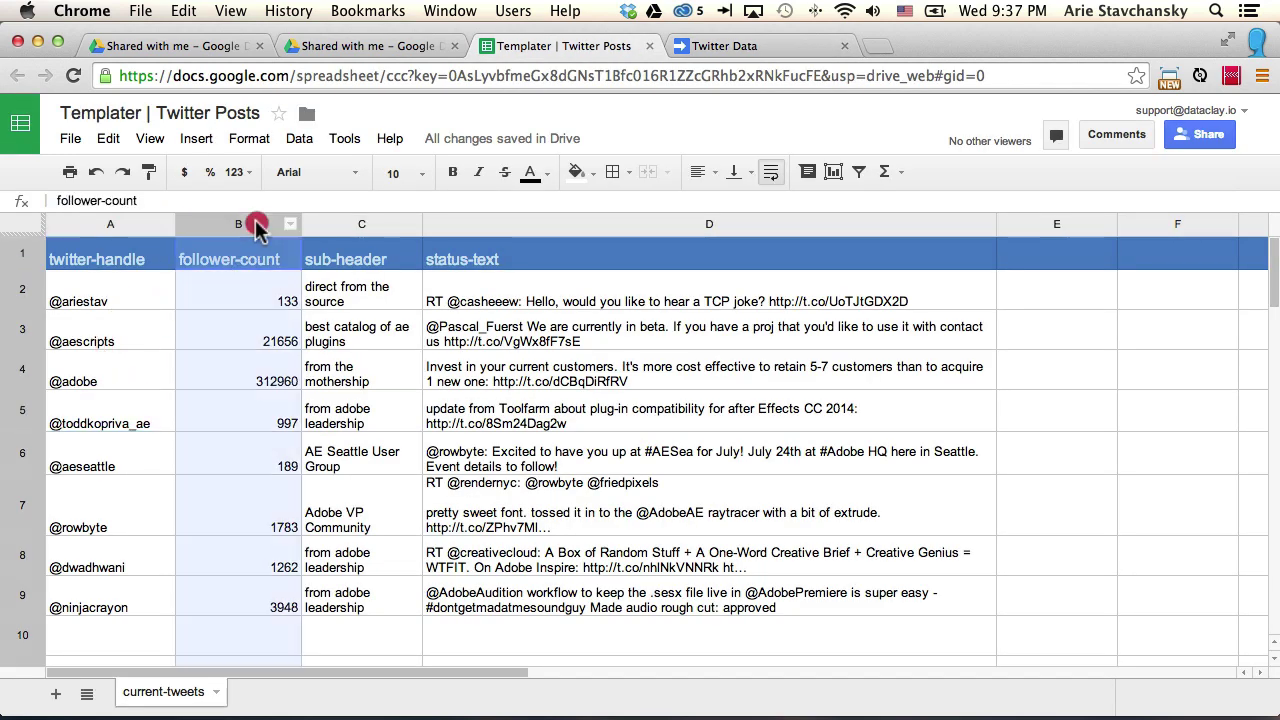
{"action": "left_click", "coordinate": [250, 426]}
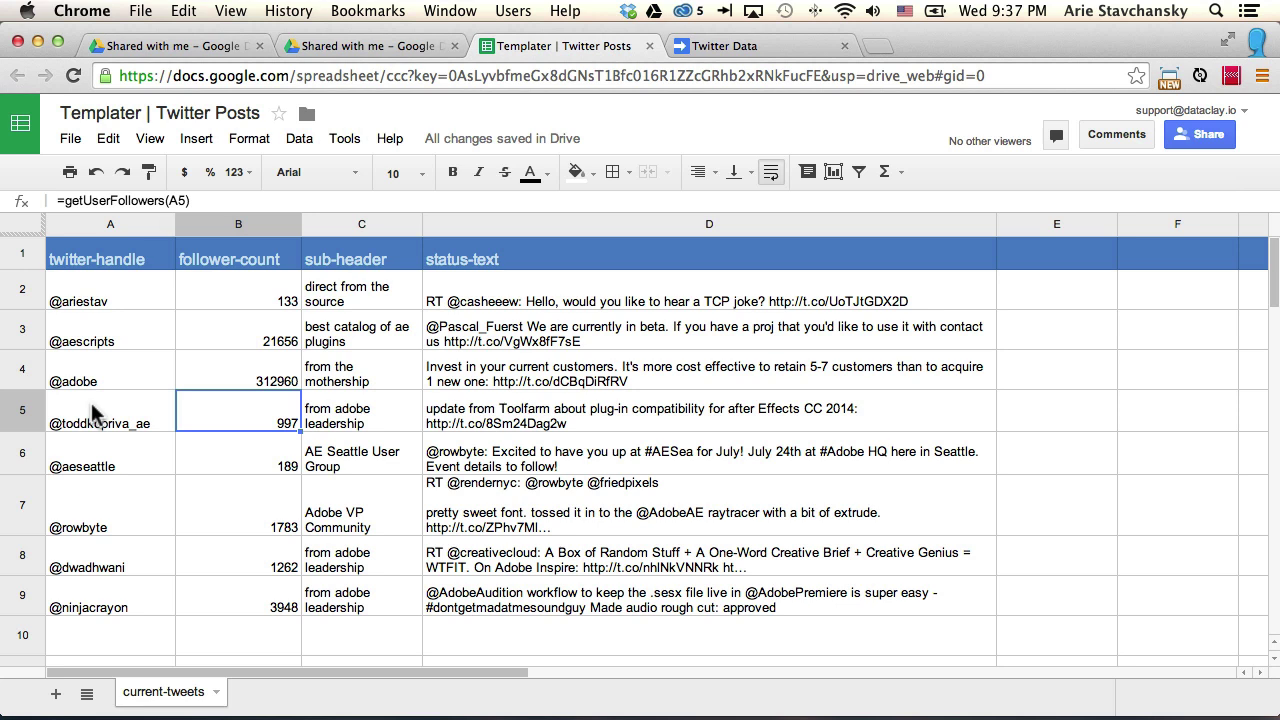
{"action": "left_click", "coordinate": [490, 428]}
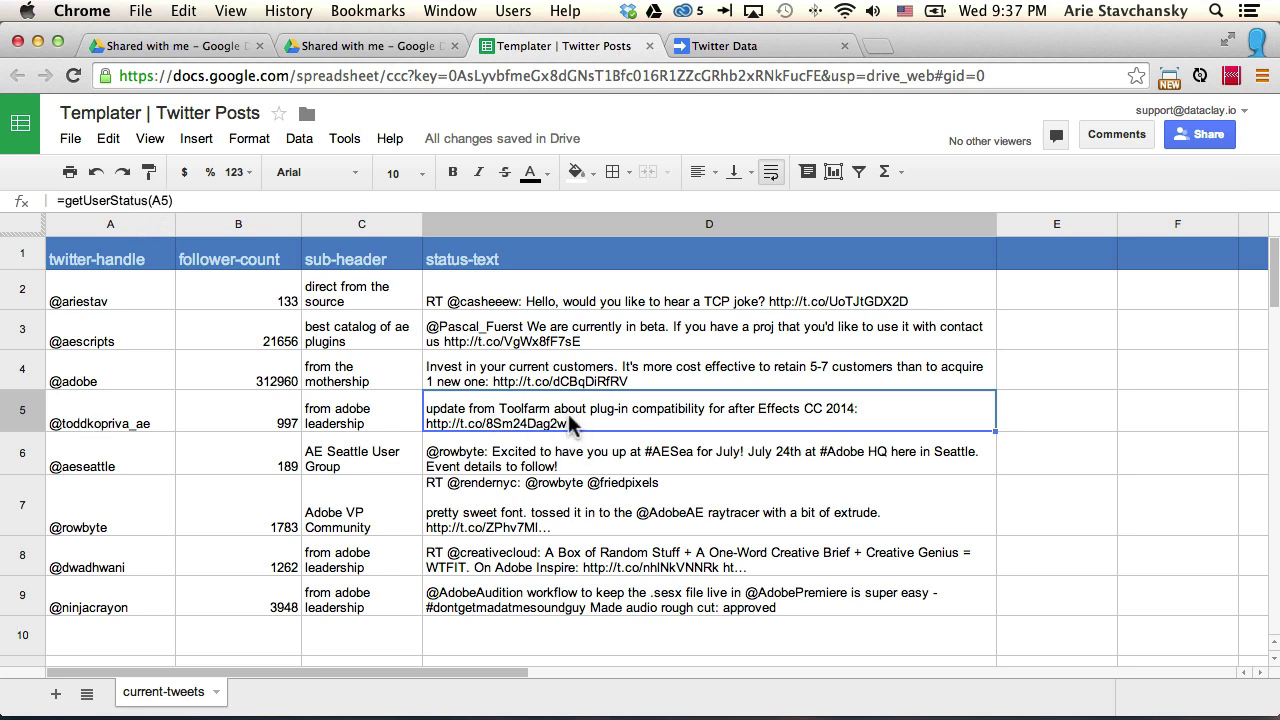
{"action": "left_click", "coordinate": [344, 138]}
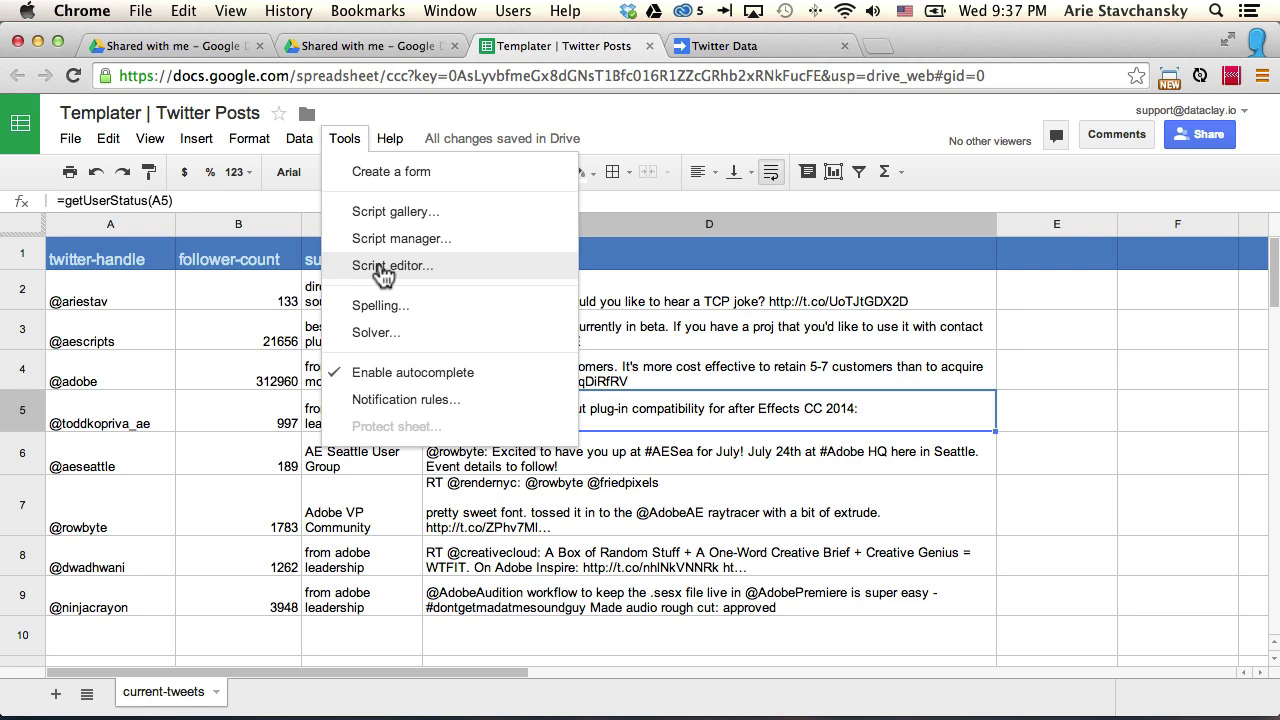
{"action": "left_click", "coordinate": [392, 212]}
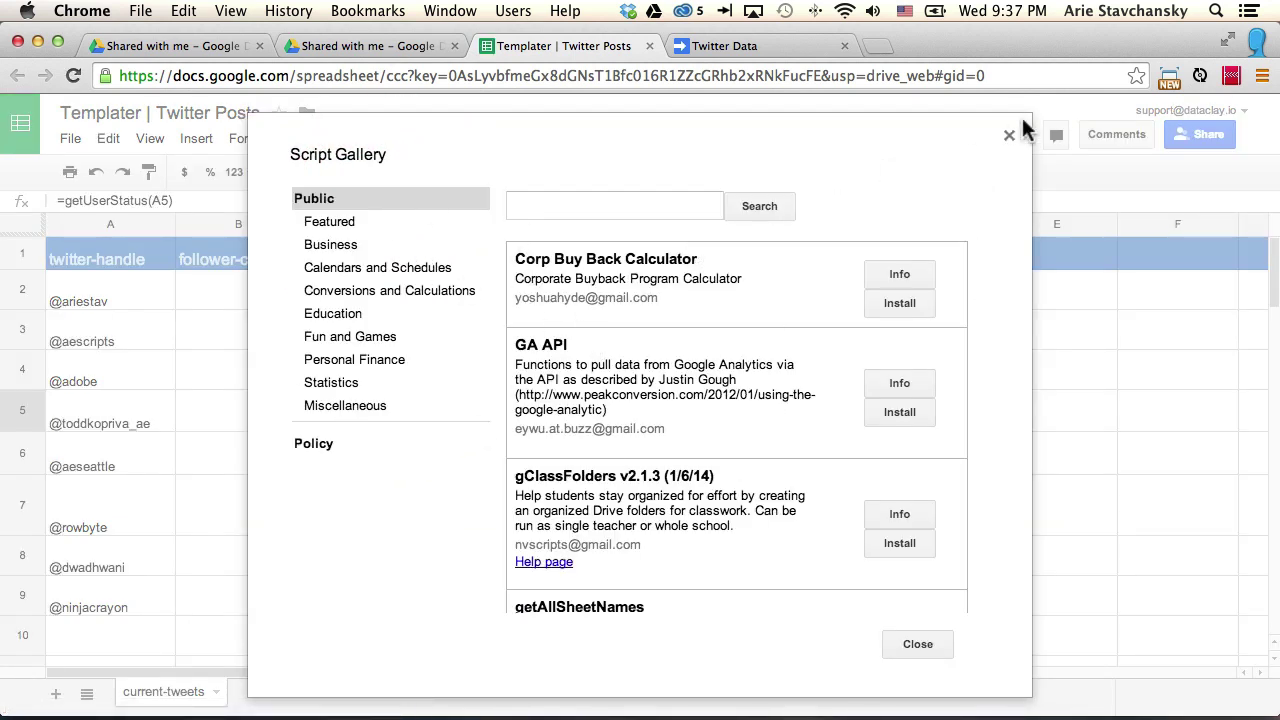
{"action": "left_click", "coordinate": [1010, 135]}
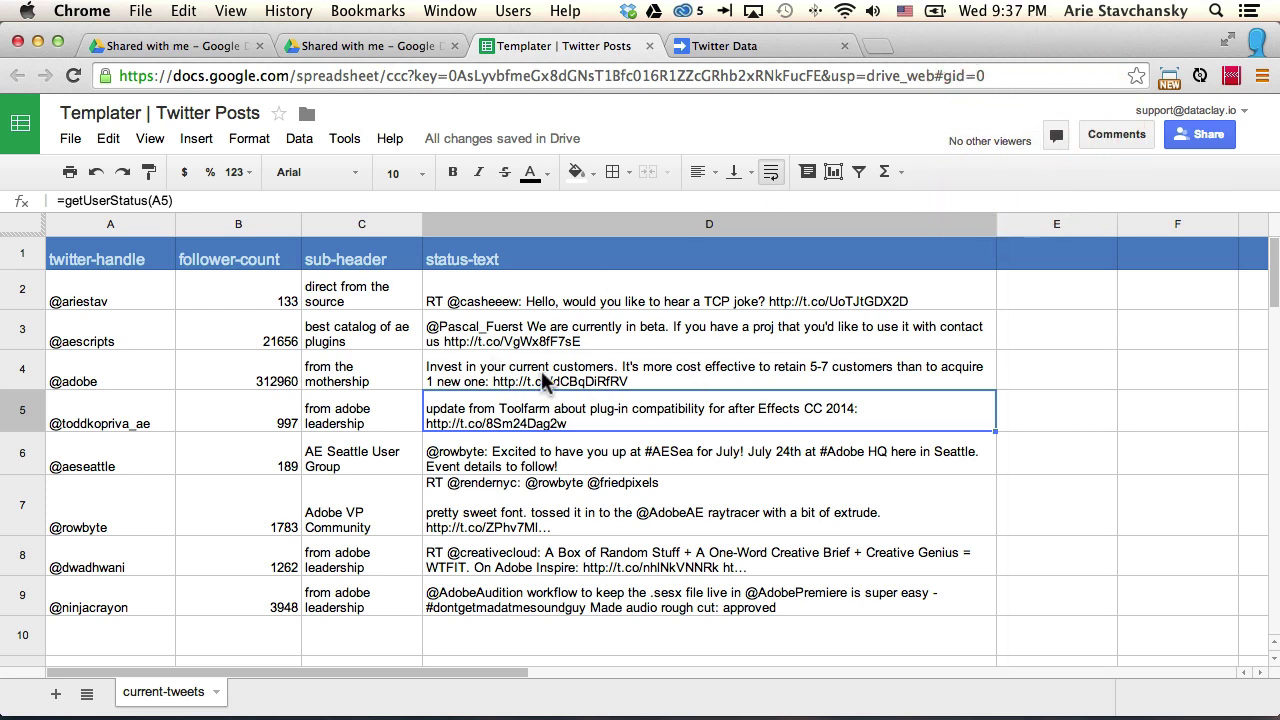
{"action": "key", "text": "ctrl+Left"}
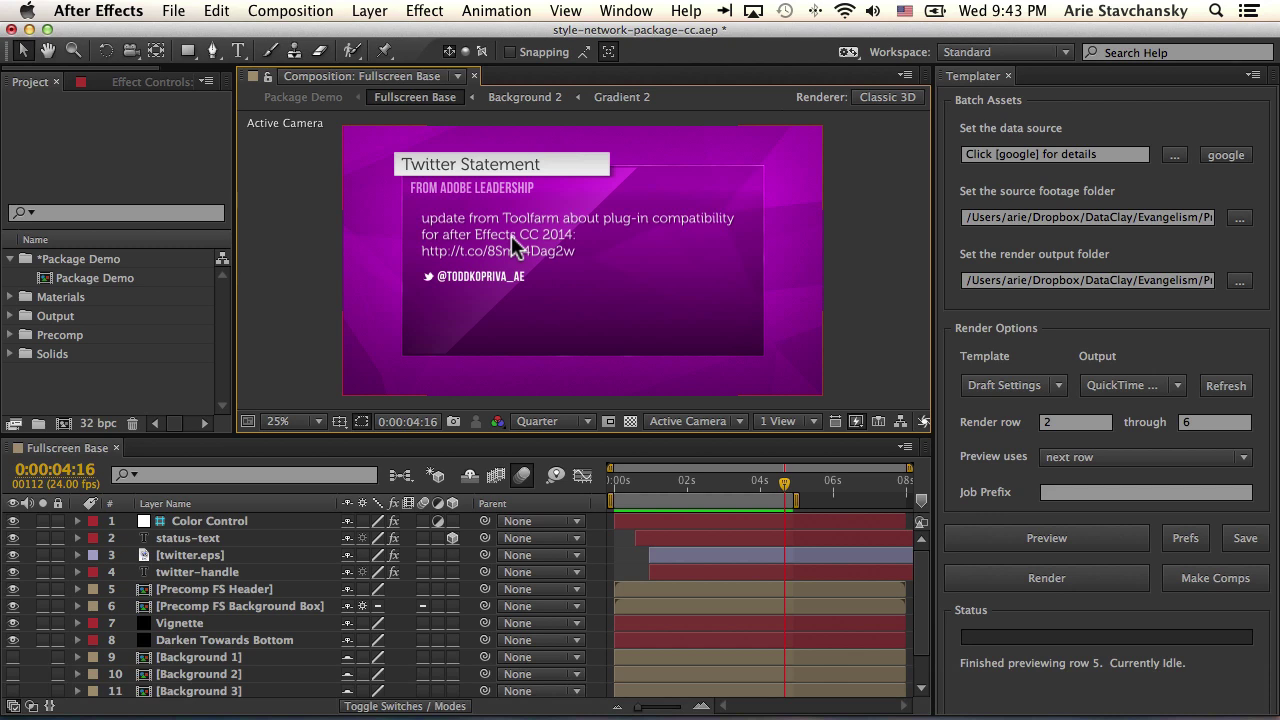
{"action": "key", "text": "super+shift+2"}
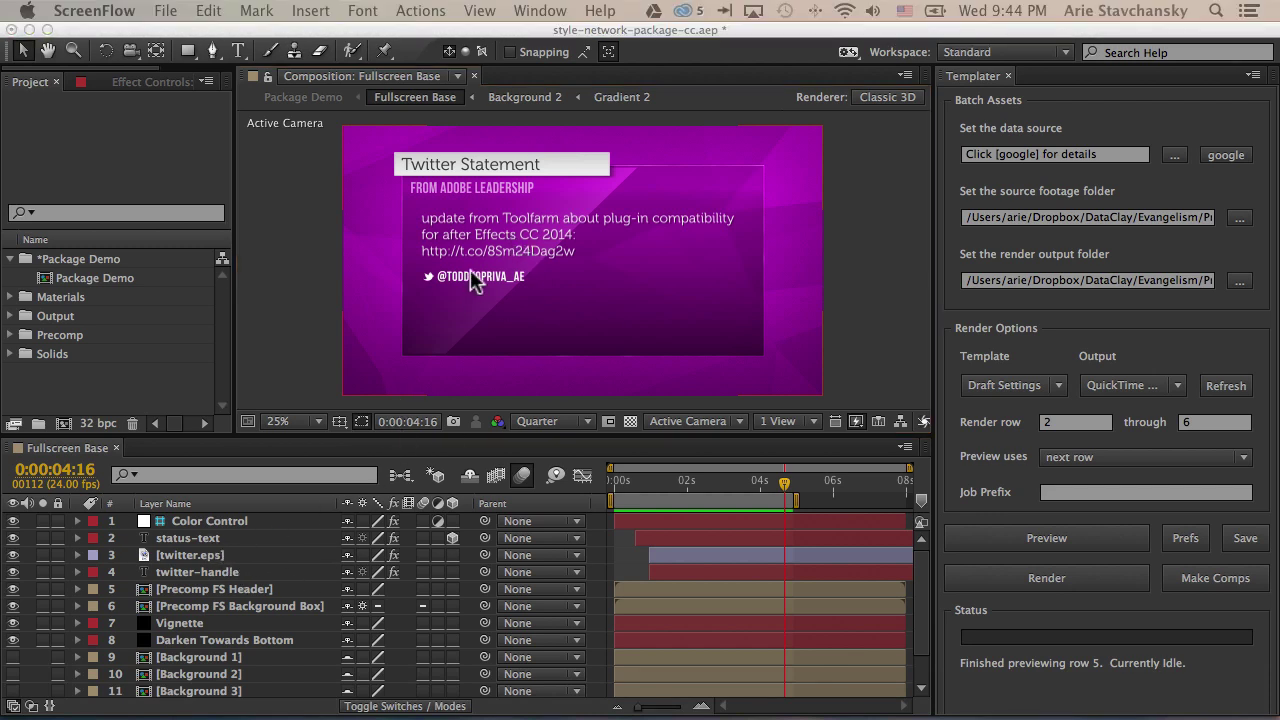
- Select the status-text layer and briefly check the Twitter Posts spreadsheet
{"action": "left_click", "coordinate": [165, 540]}
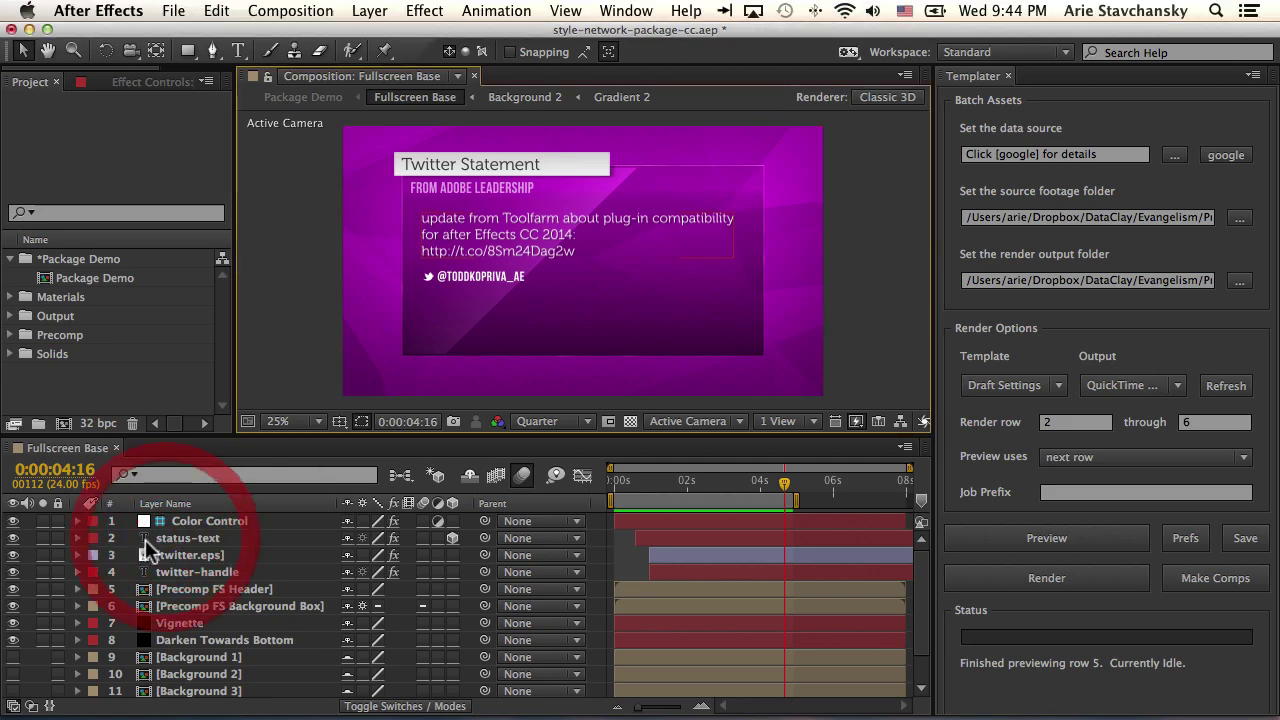
{"action": "left_click", "coordinate": [147, 538]}
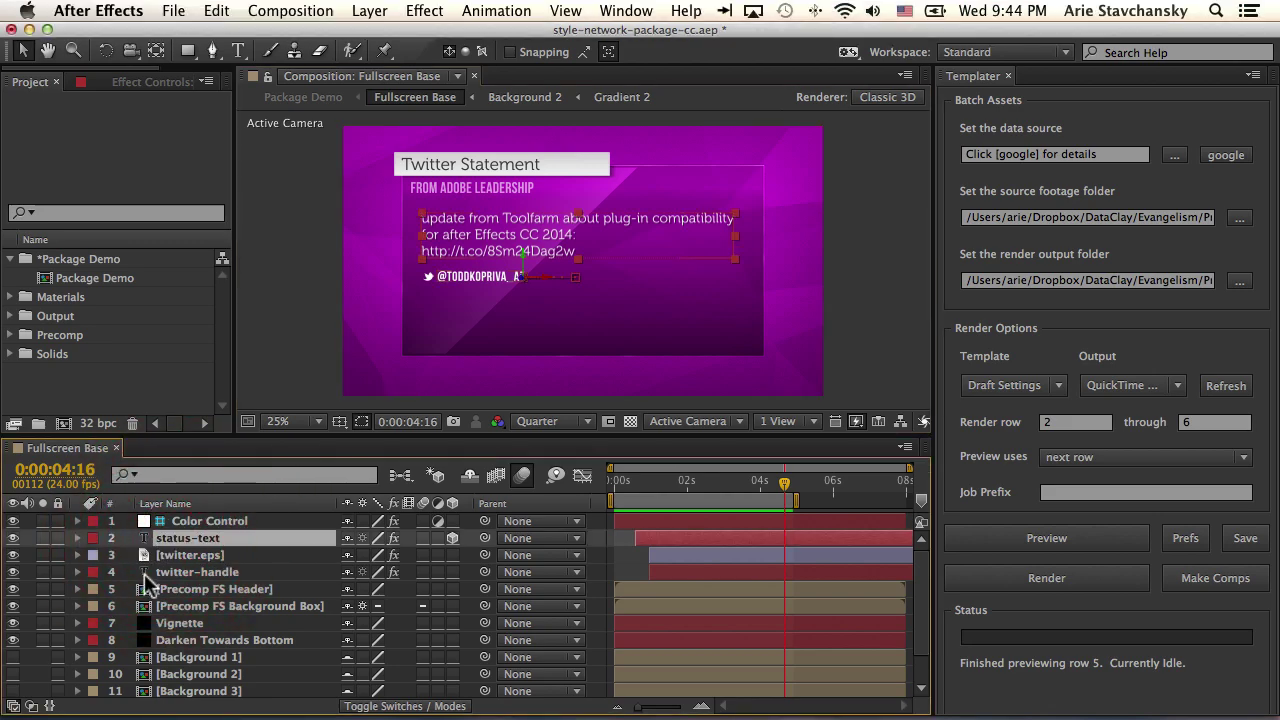
{"action": "key", "text": "super+Tab"}
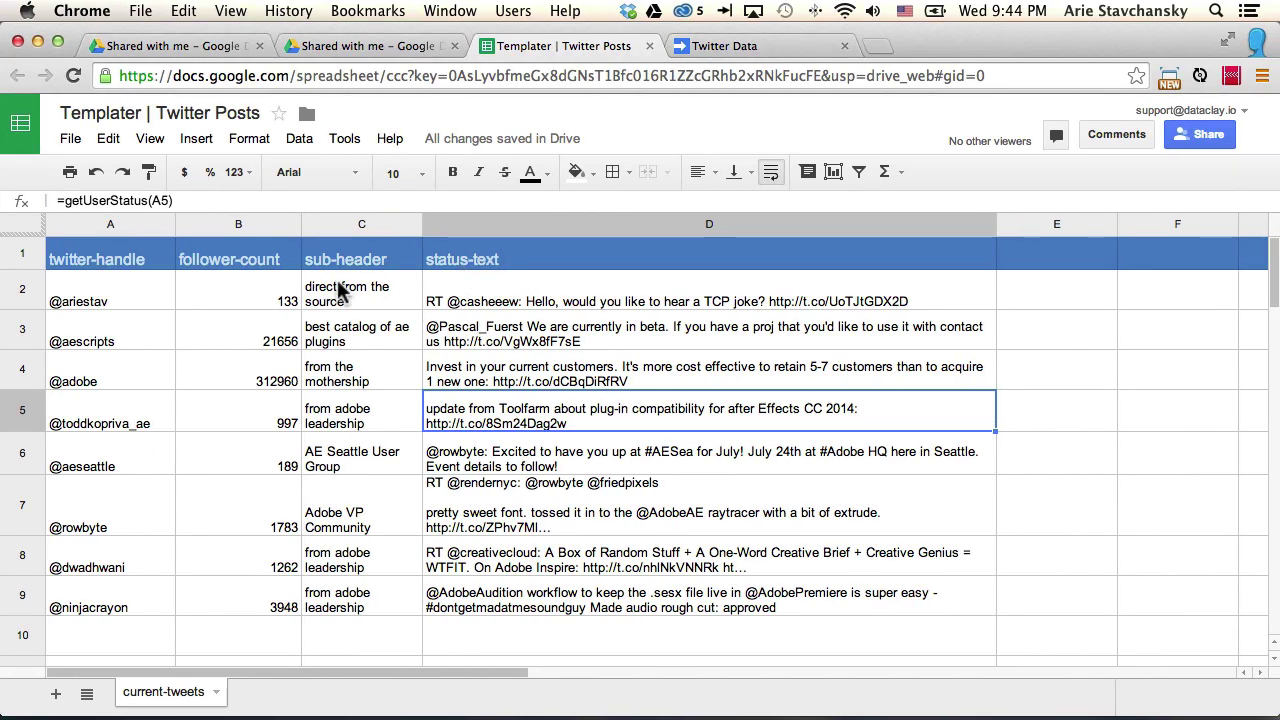
{"action": "key", "text": "super+Tab"}
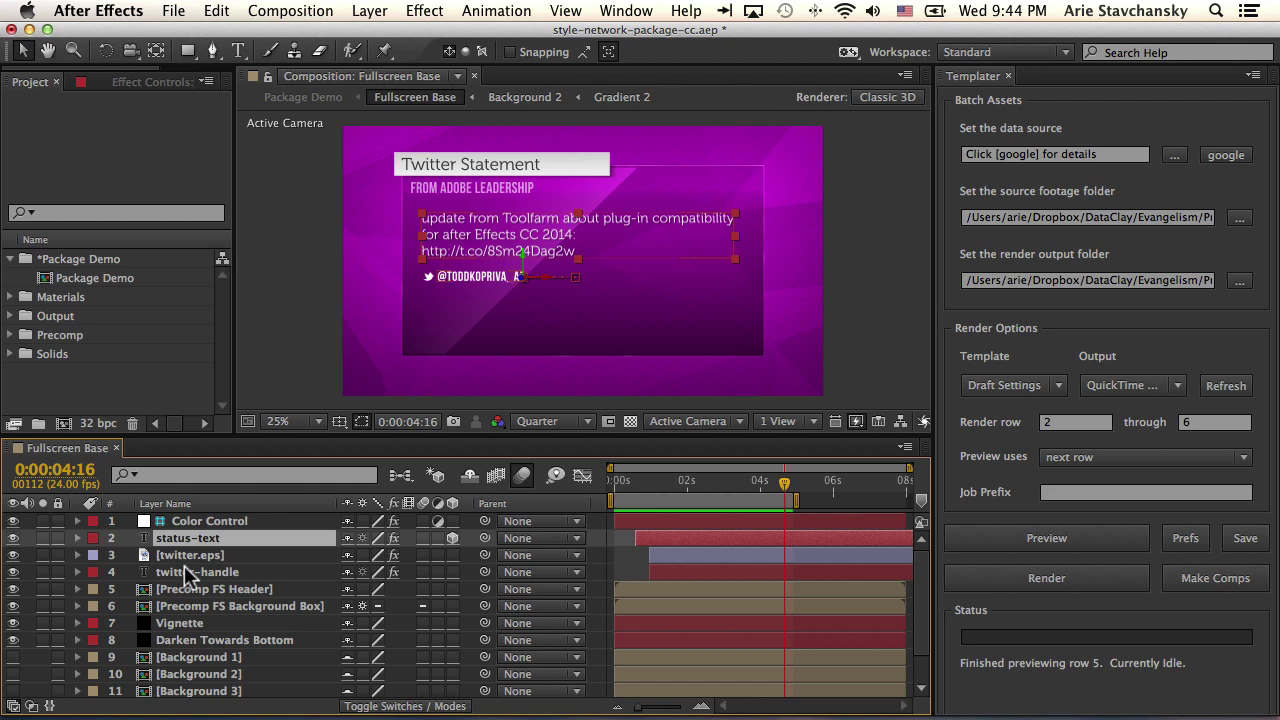
- Display twitter-handle's Templater Settings: attached to status-text's bottom edge with 50 padding
{"action": "left_click", "coordinate": [185, 573]}
{"action": "key", "text": "e"}
{"action": "left_click", "coordinate": [176, 539]}
{"action": "key", "text": "e"}
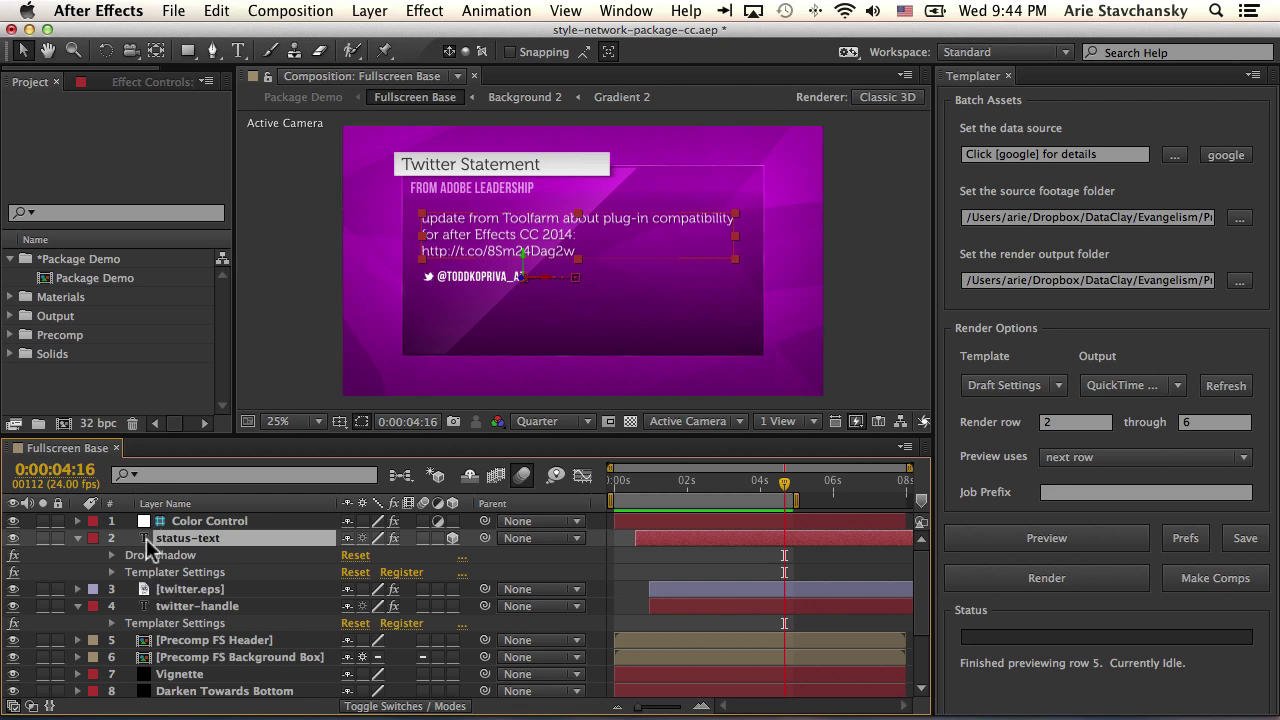
{"action": "left_click", "coordinate": [178, 607]}
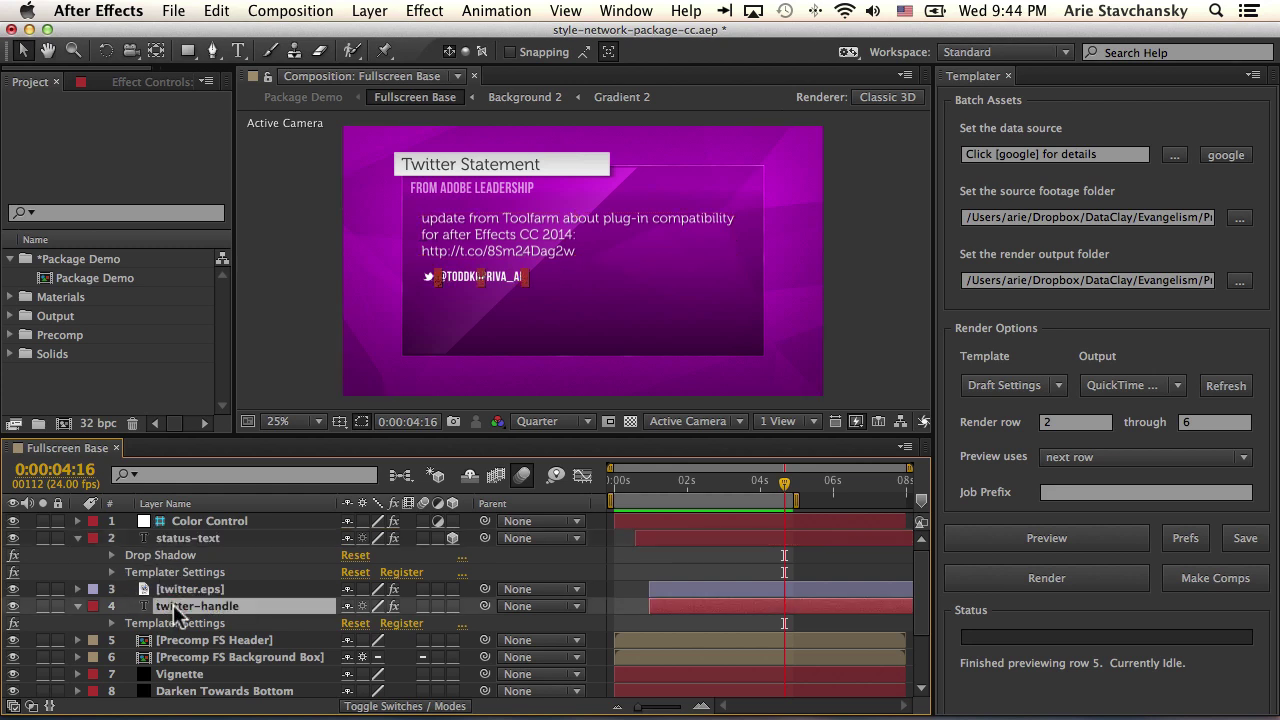
{"action": "left_click", "coordinate": [137, 624]}
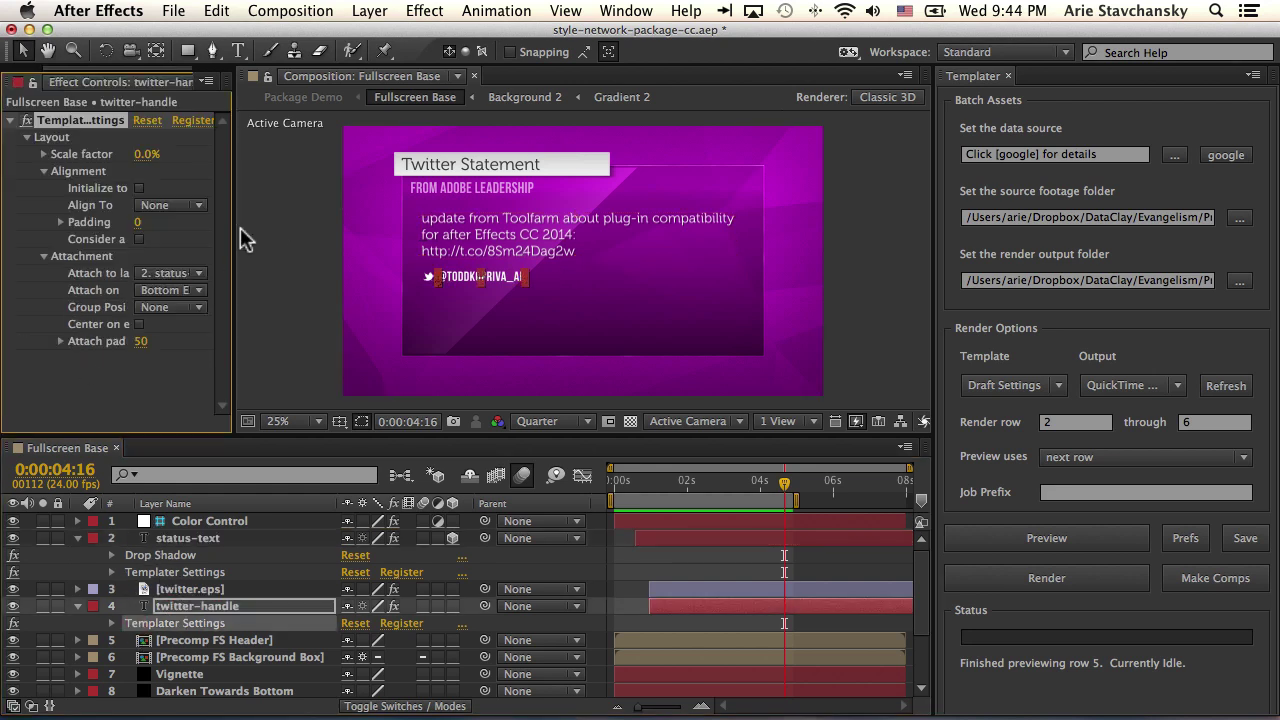
{"action": "left_click_drag", "start_coordinate": [233, 234], "coordinate": [325, 222]}
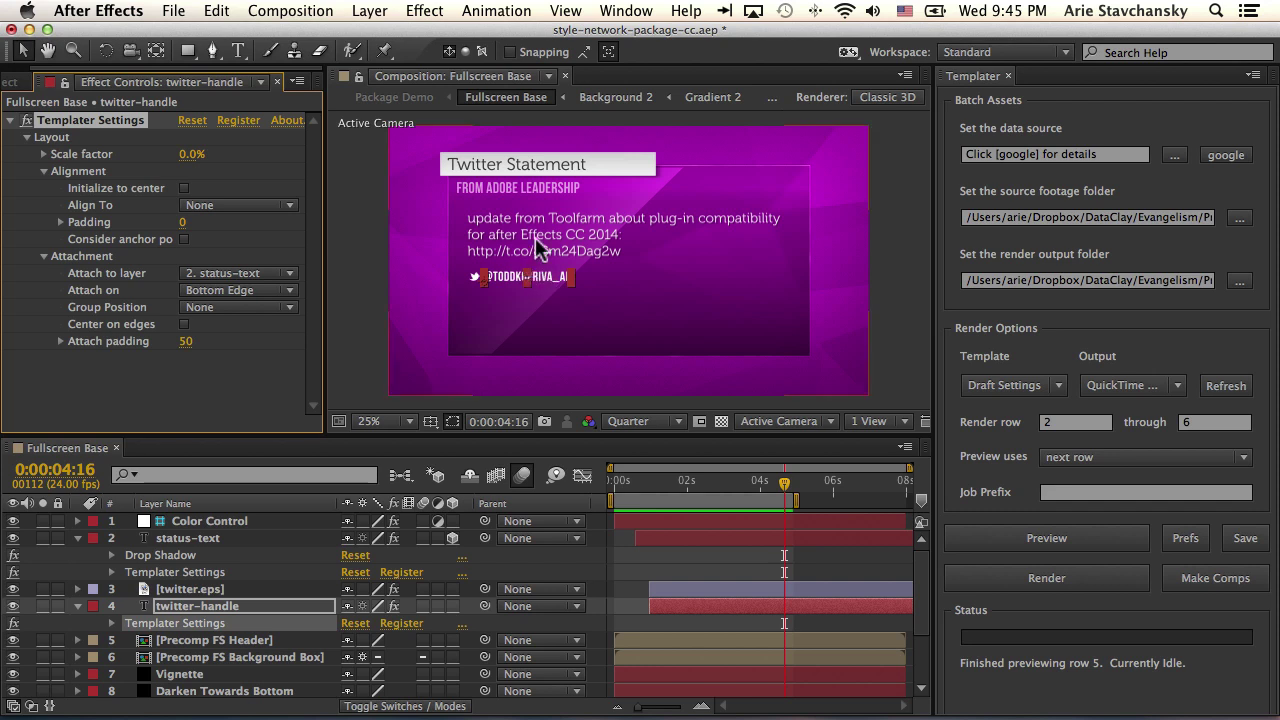
- Expand status-text's Templater Layout, Alignment and Attachment settings: no attach layer, padding 10
{"action": "left_click", "coordinate": [192, 538]}
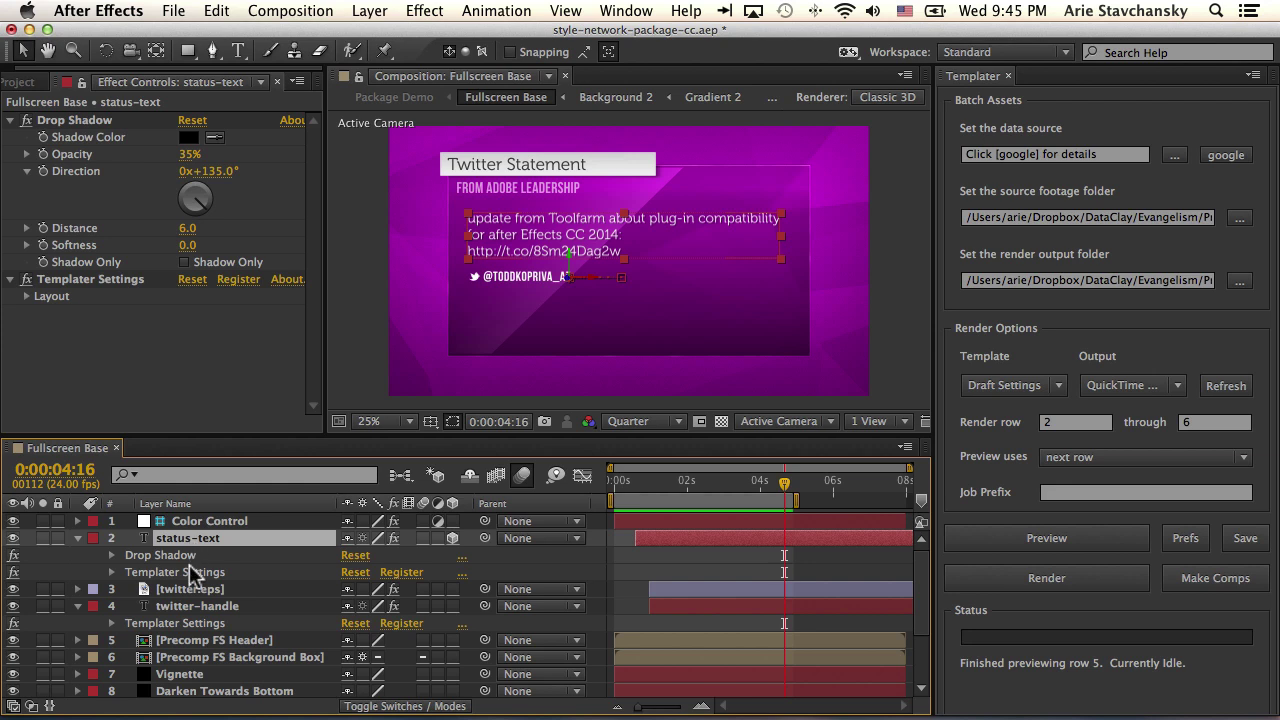
{"action": "left_click", "coordinate": [190, 565]}
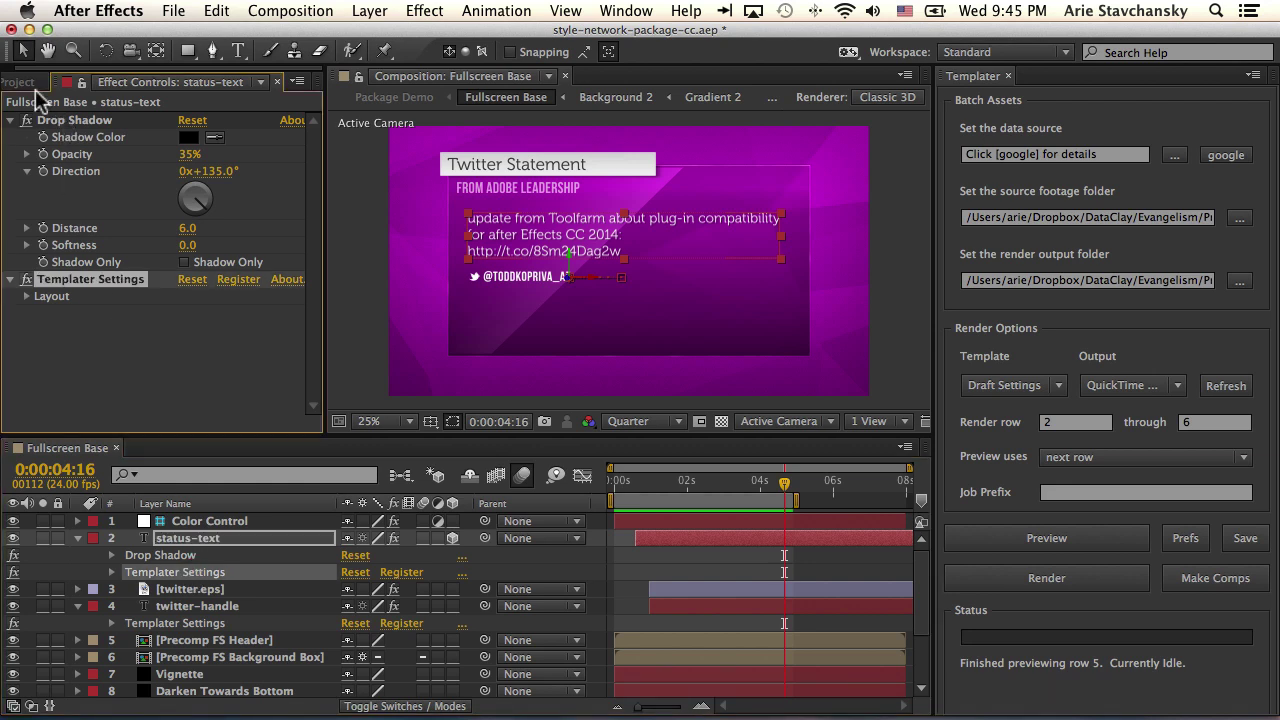
{"action": "left_click", "coordinate": [31, 84]}
{"action": "left_click", "coordinate": [170, 575]}
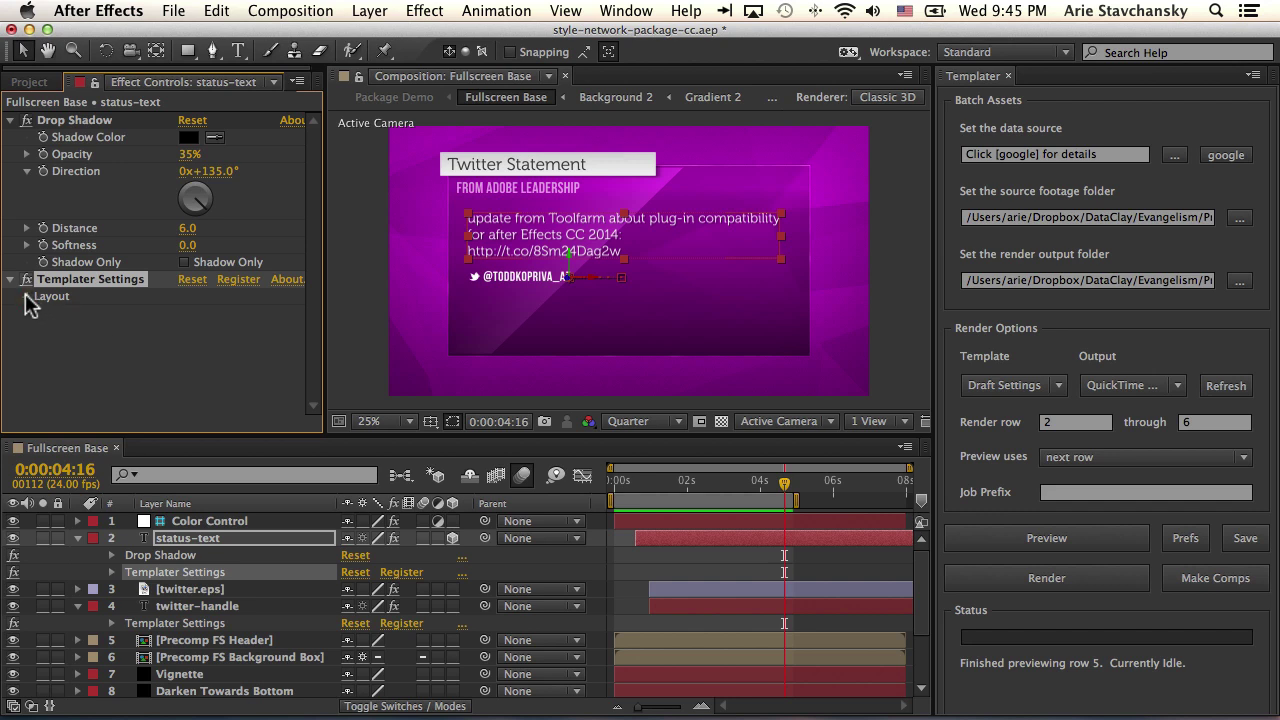
{"action": "left_click", "coordinate": [27, 296]}
{"action": "left_click", "coordinate": [10, 120]}
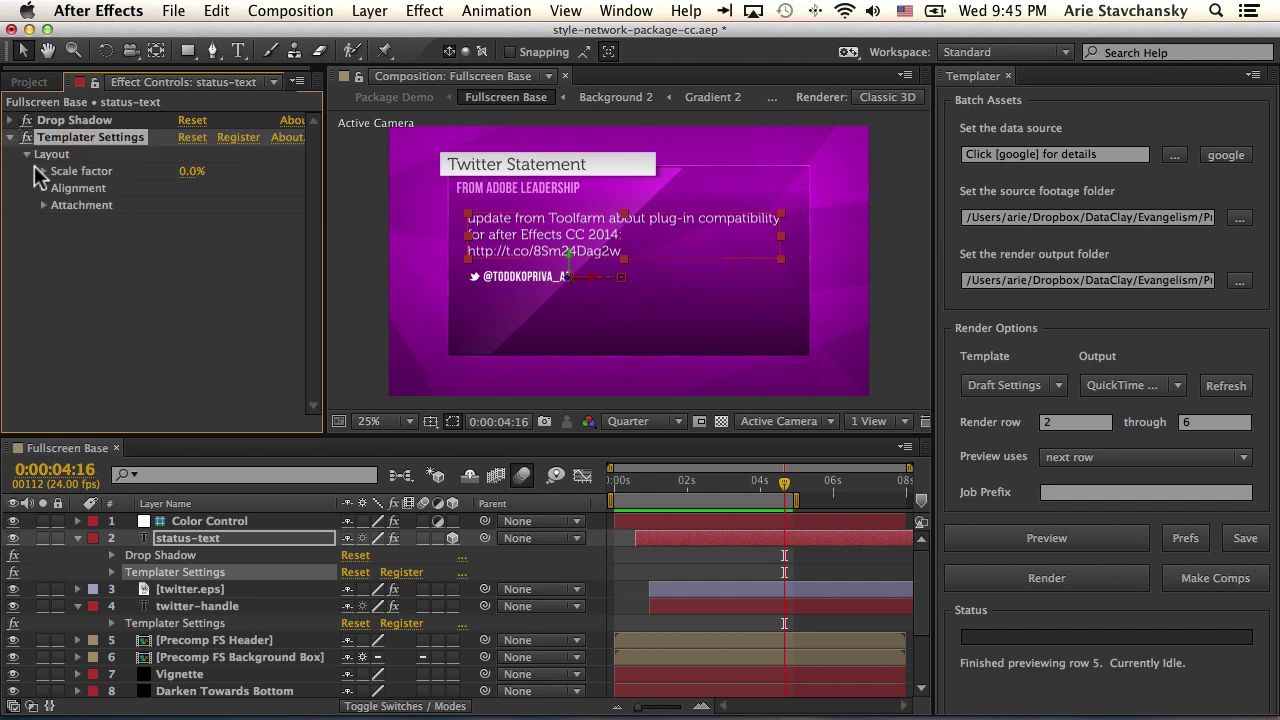
{"action": "left_click", "coordinate": [42, 188]}
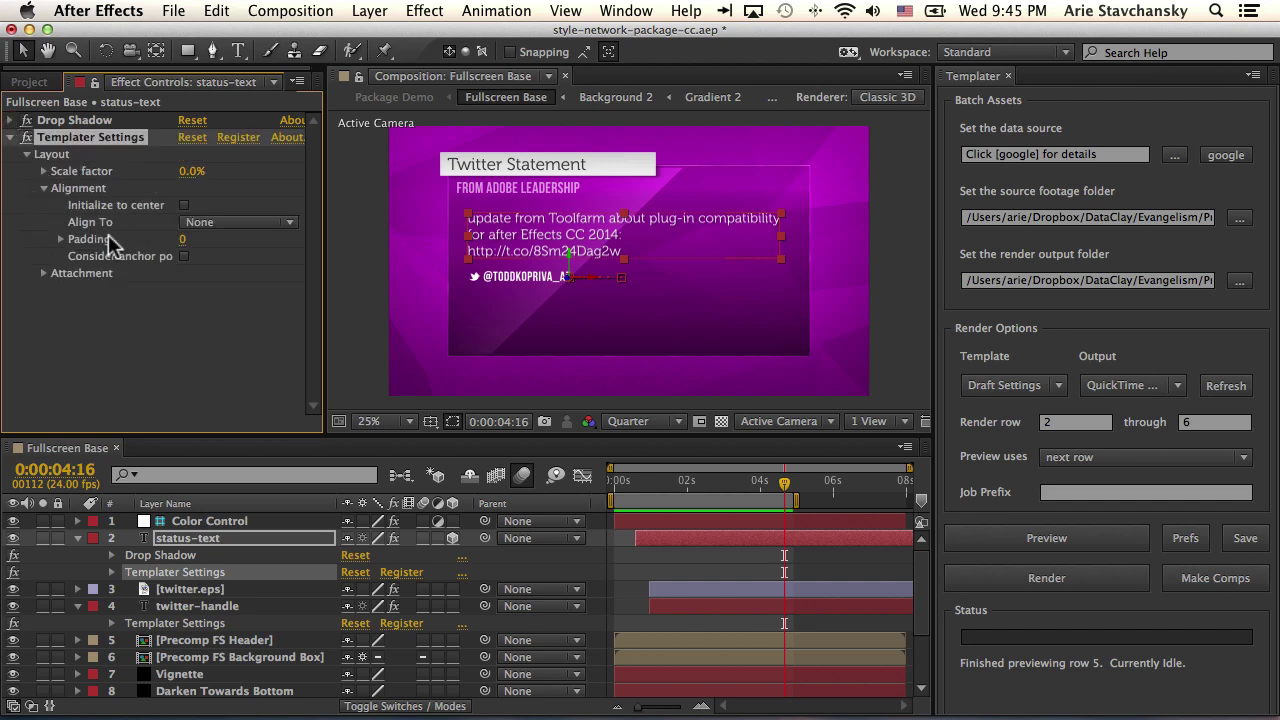
{"action": "left_click", "coordinate": [43, 273]}
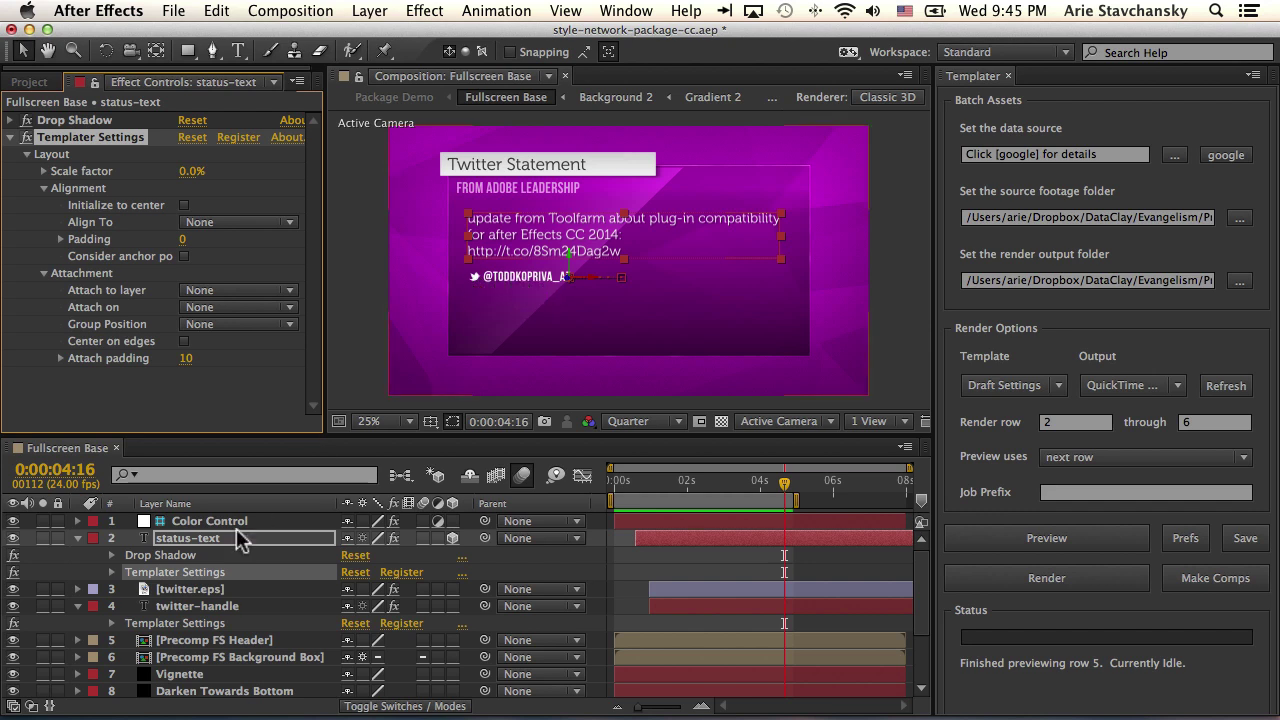
- Hide and reshow the twitter-handle layer to check the handle in the preview
{"action": "left_click", "coordinate": [195, 606]}
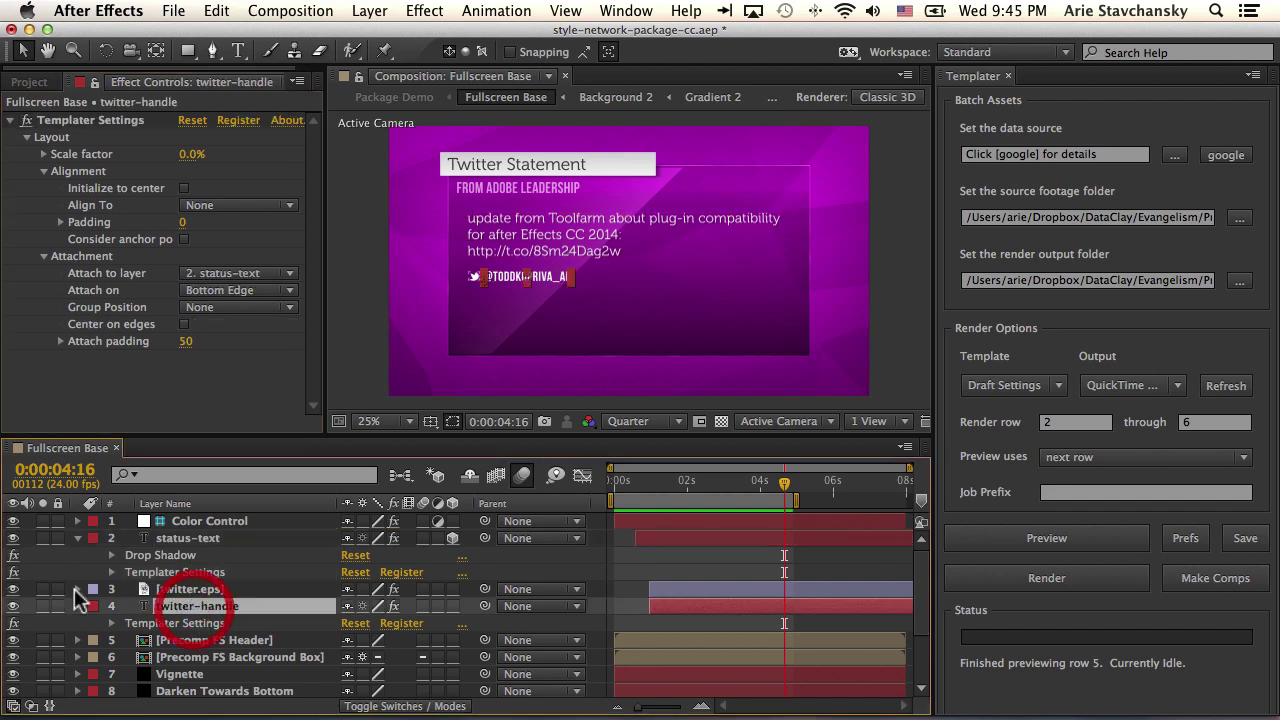
{"action": "left_click", "coordinate": [13, 607]}
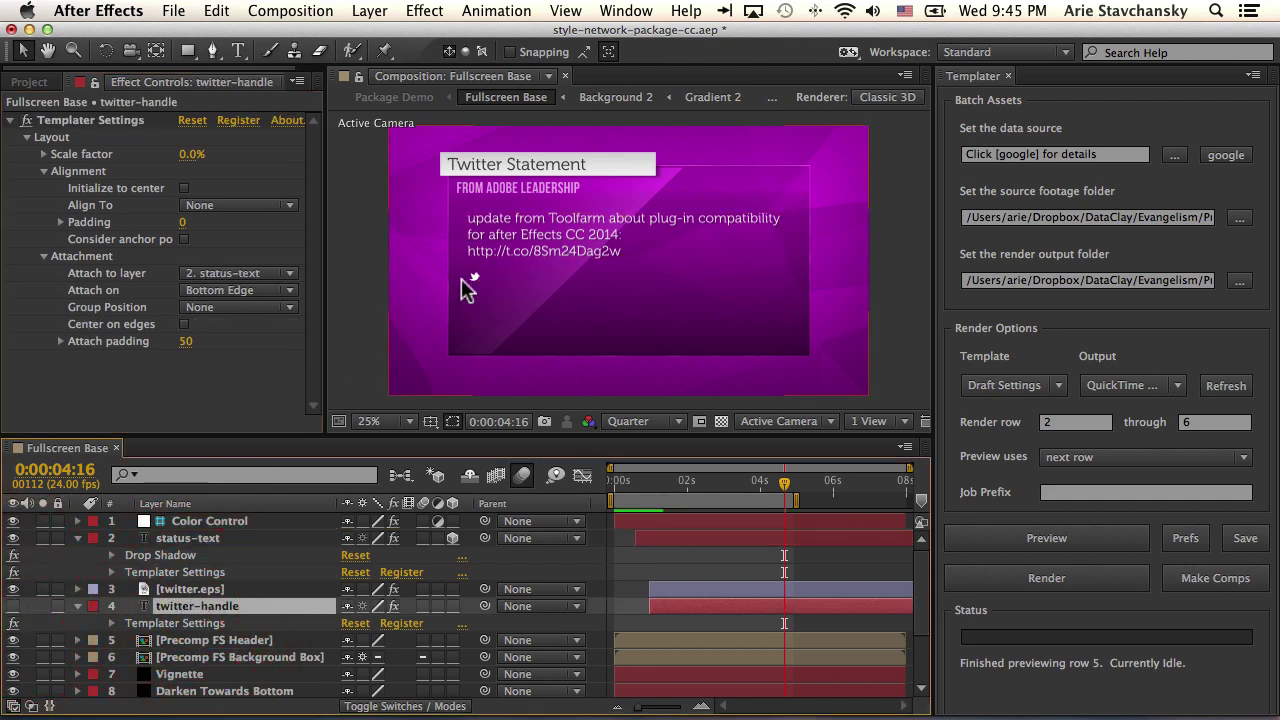
{"action": "left_click", "coordinate": [13, 606]}
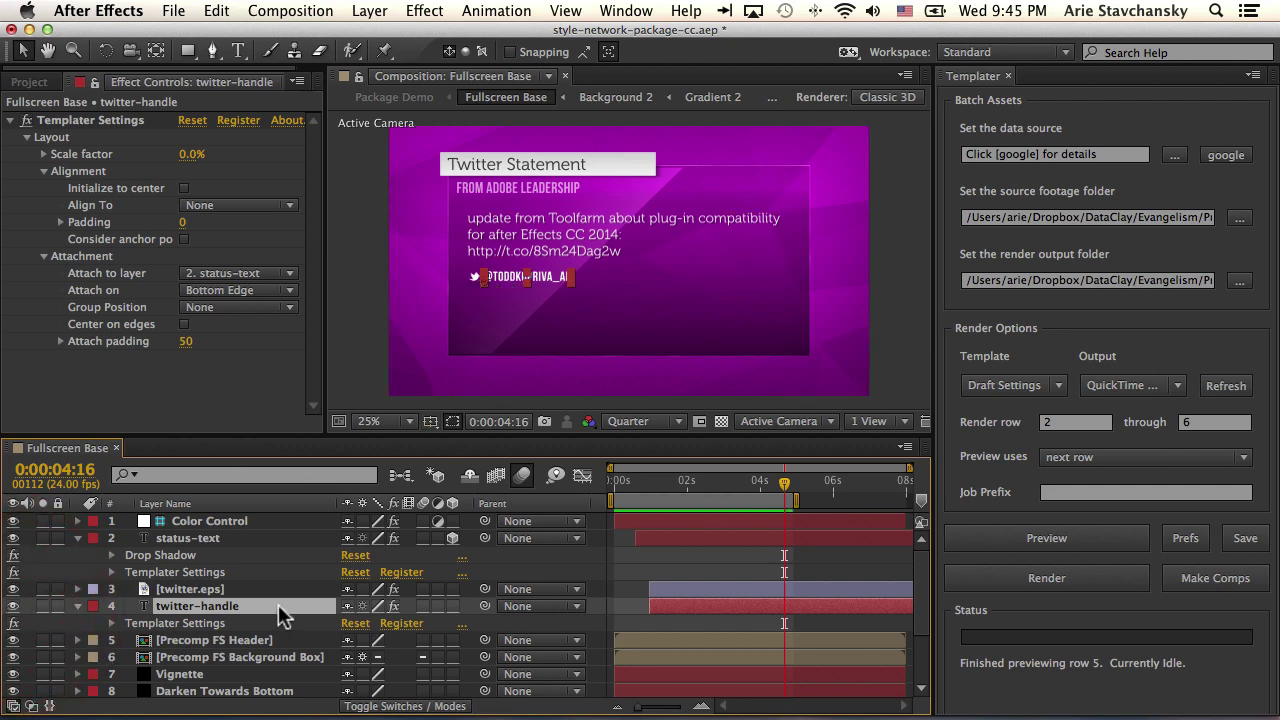
- Display twitter.eps's Templater settings: attached to twitter-handle's left edge, centered, padding 15
{"action": "scroll", "coordinate": [267, 605], "scroll_direction": "down", "scroll_amount": 5}
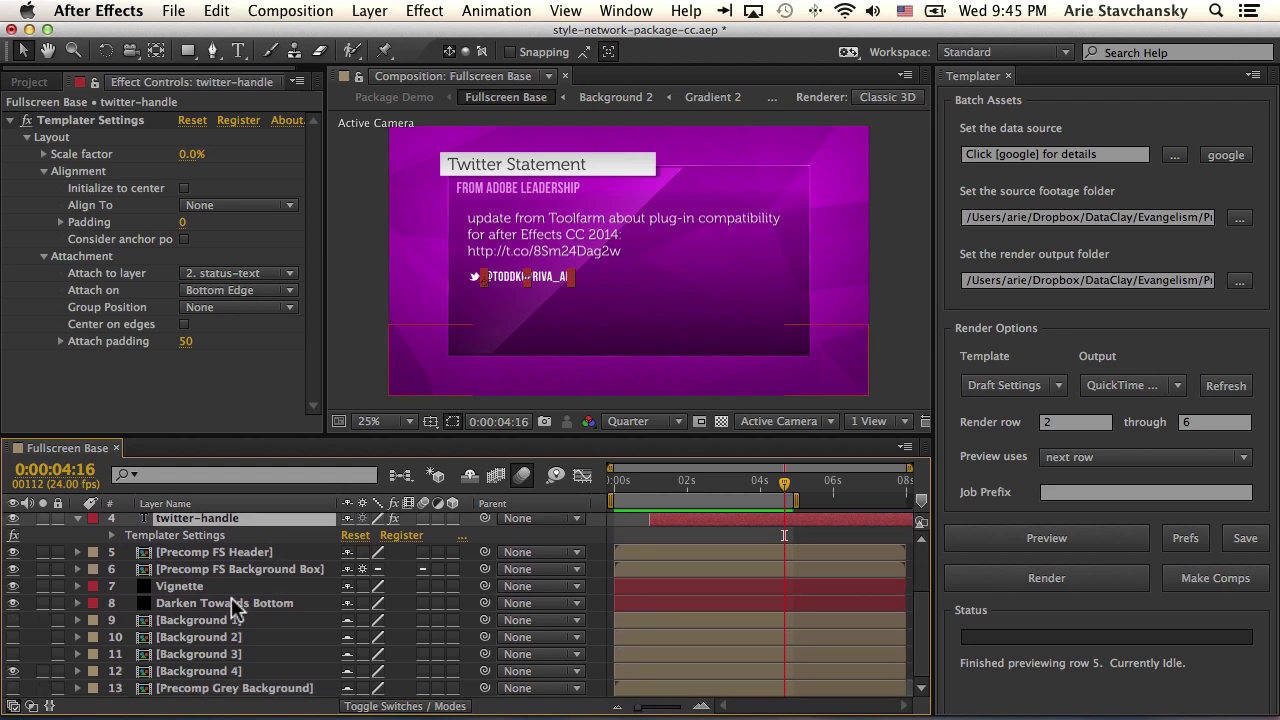
{"action": "scroll", "coordinate": [232, 604], "scroll_direction": "up", "scroll_amount": 4}
{"action": "scroll", "coordinate": [230, 603], "scroll_direction": "up", "scroll_amount": 1}
{"action": "left_click", "coordinate": [193, 572]}
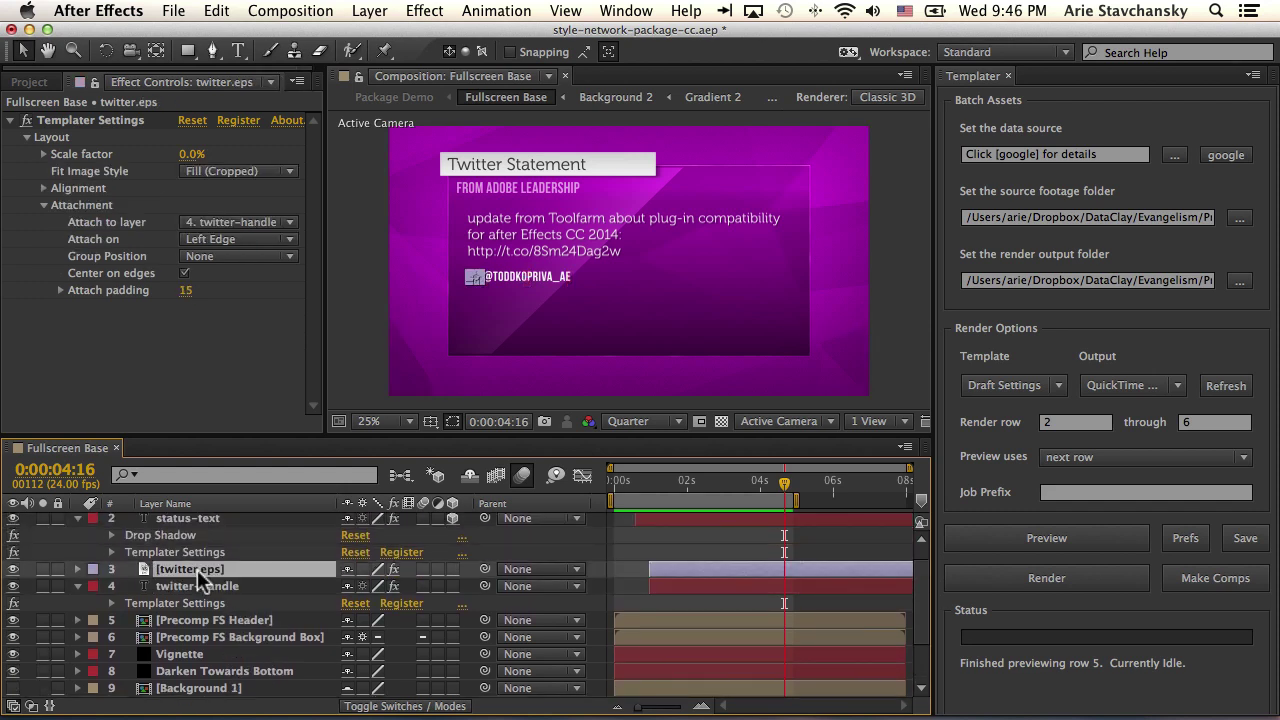
{"action": "key", "text": "e"}
{"action": "left_click", "coordinate": [140, 586]}
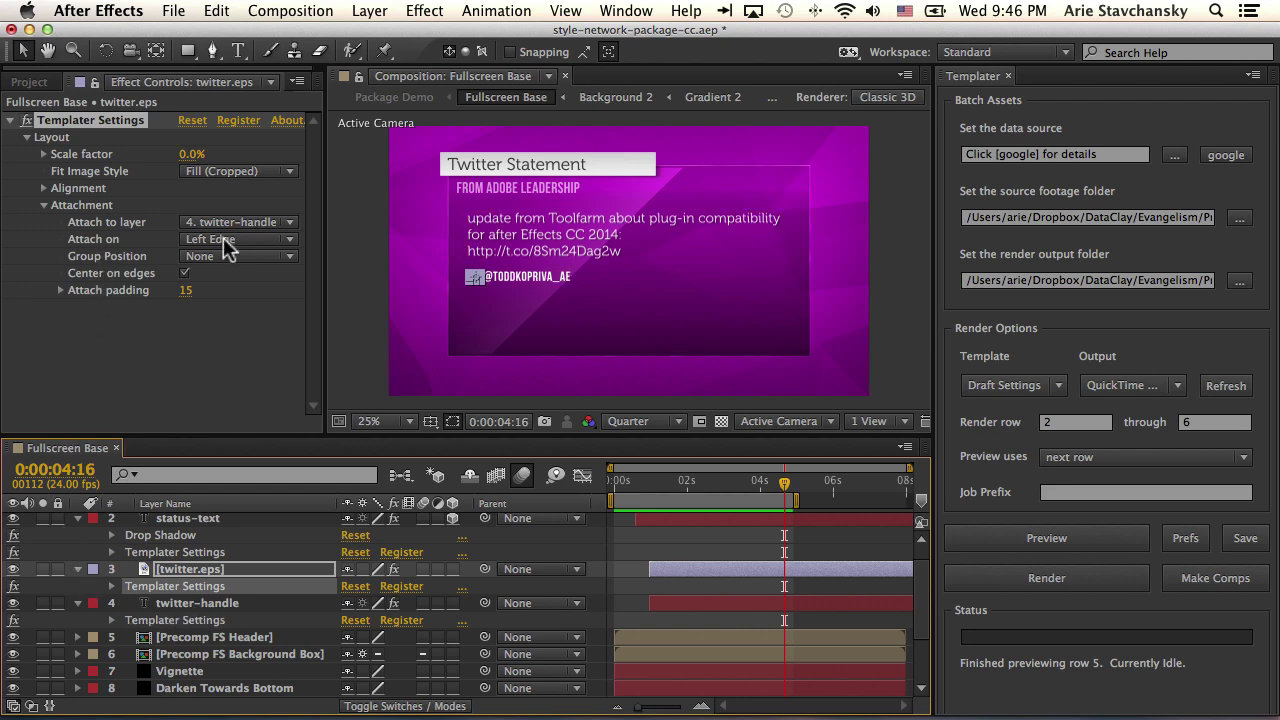
- Zoom and pan to the handle line, then select twitter-handle and twitter.eps to compare spacing
{"action": "left_click", "coordinate": [492, 311]}
{"action": "scroll", "coordinate": [492, 318], "scroll_direction": "up", "scroll_amount": 4}
{"action": "left_click_drag", "start_coordinate": [390, 340], "coordinate": [686, 292]}
{"action": "key", "text": "v"}
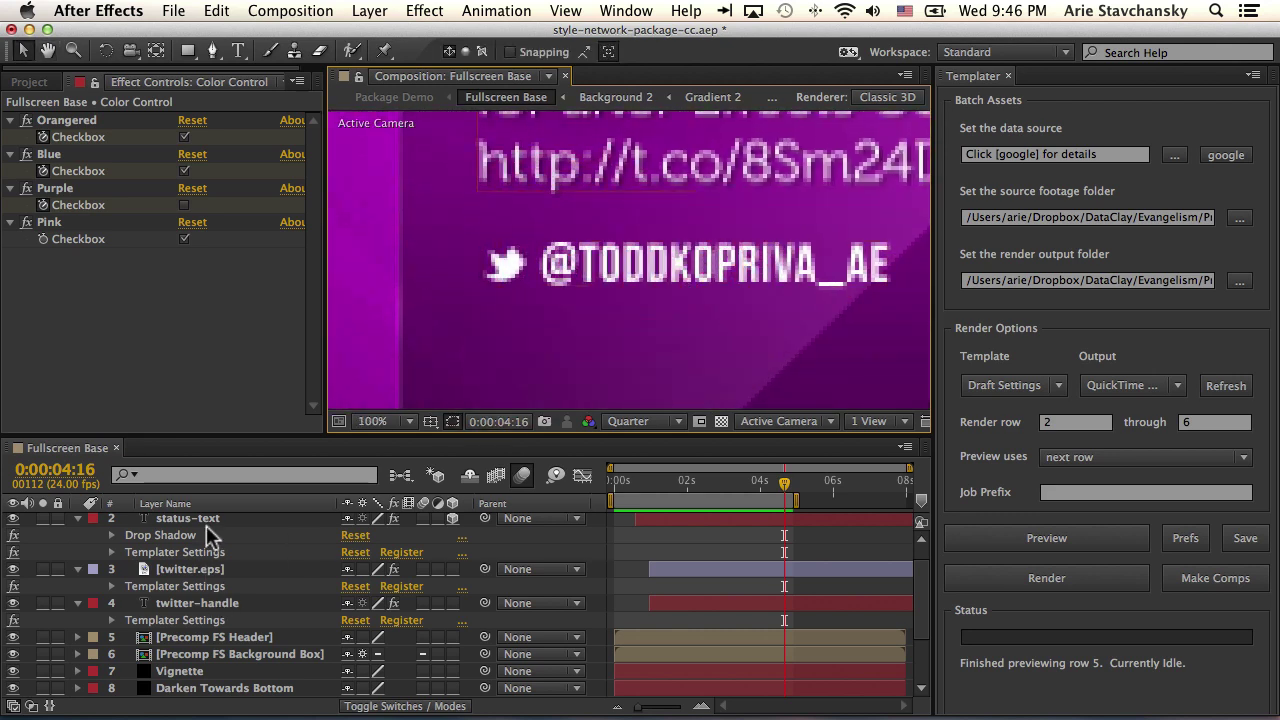
{"action": "left_click", "coordinate": [209, 603]}
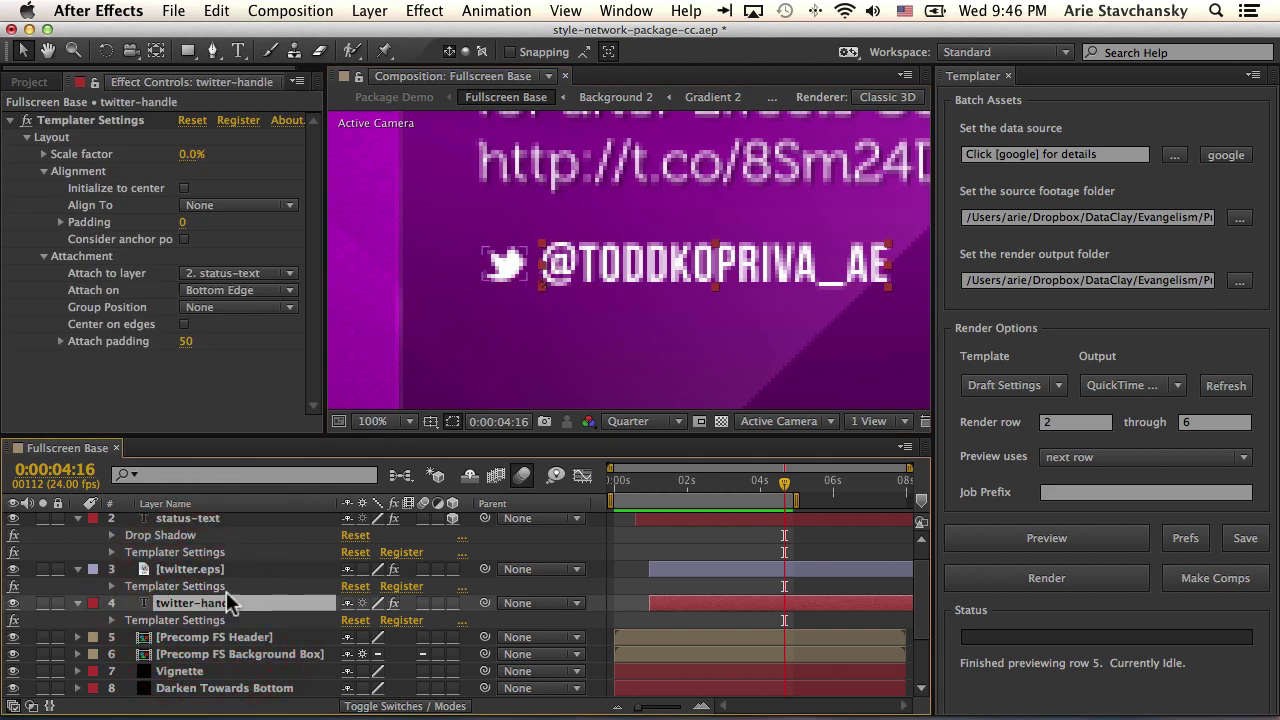
{"action": "left_click", "coordinate": [199, 570]}
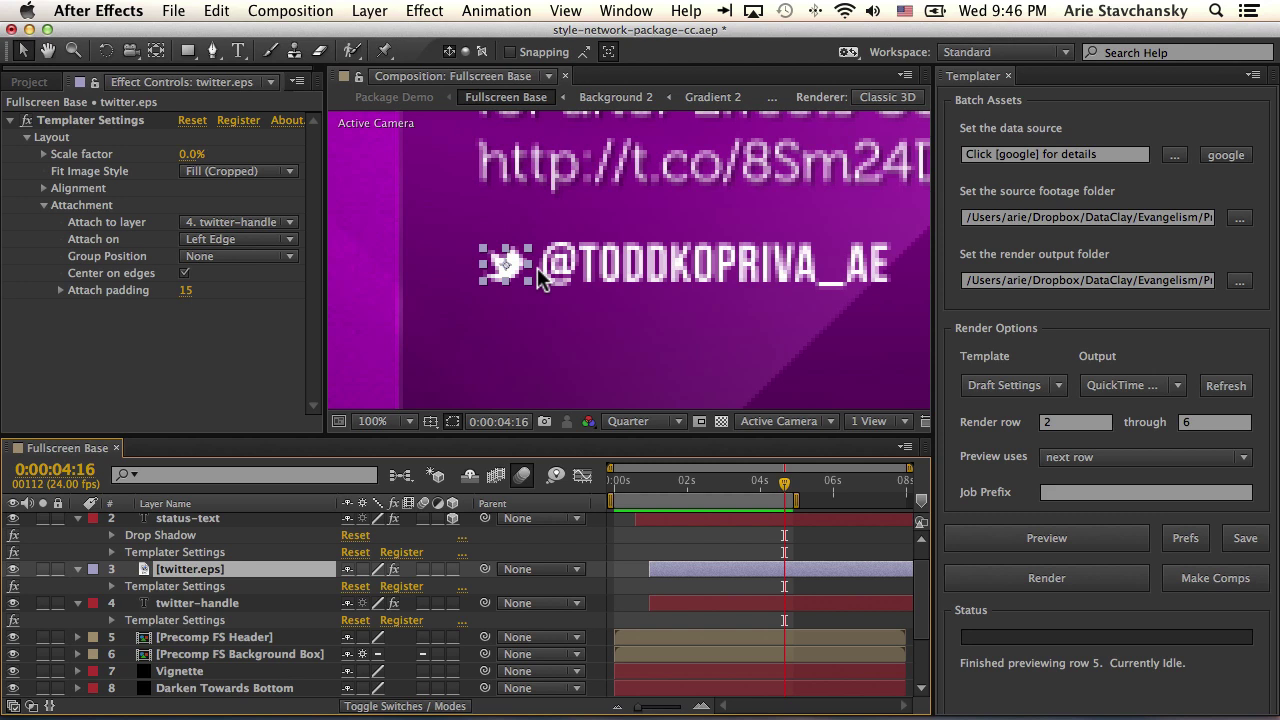
- Try icon attach padding 25, then 75, previewing the next sheet row after each
{"action": "left_click", "coordinate": [187, 292]}
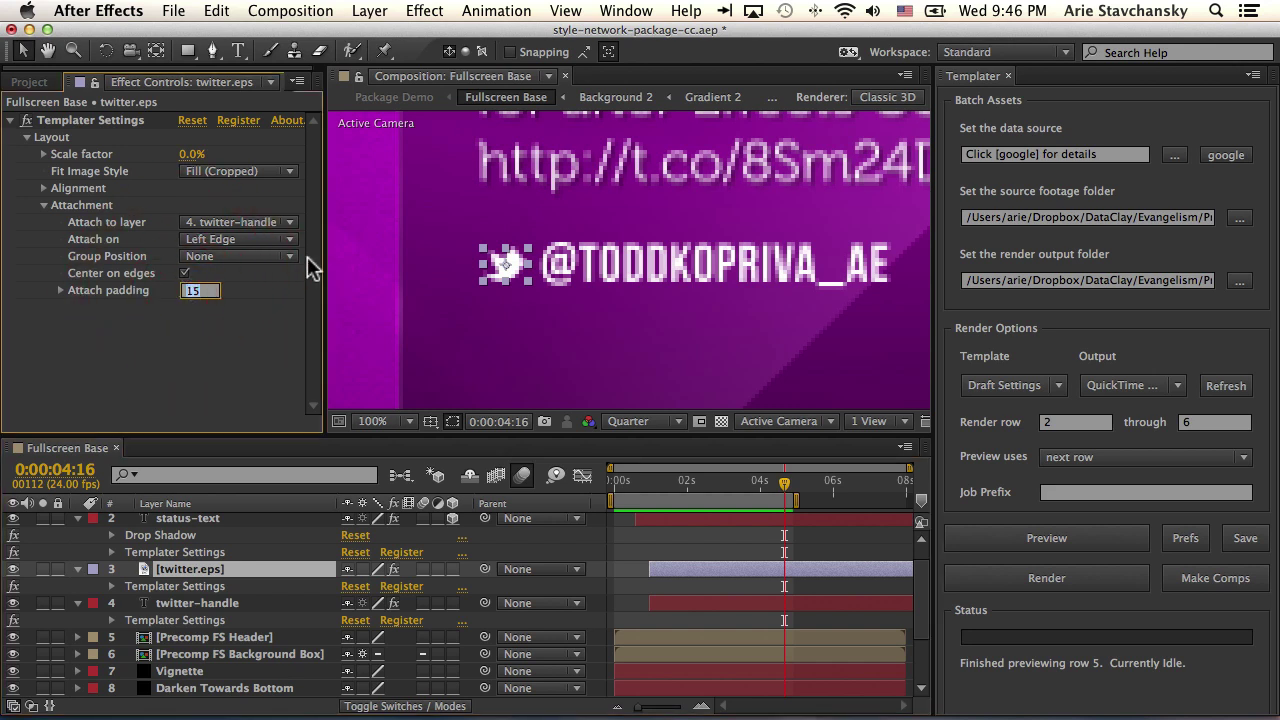
{"action": "type", "text": "25"}
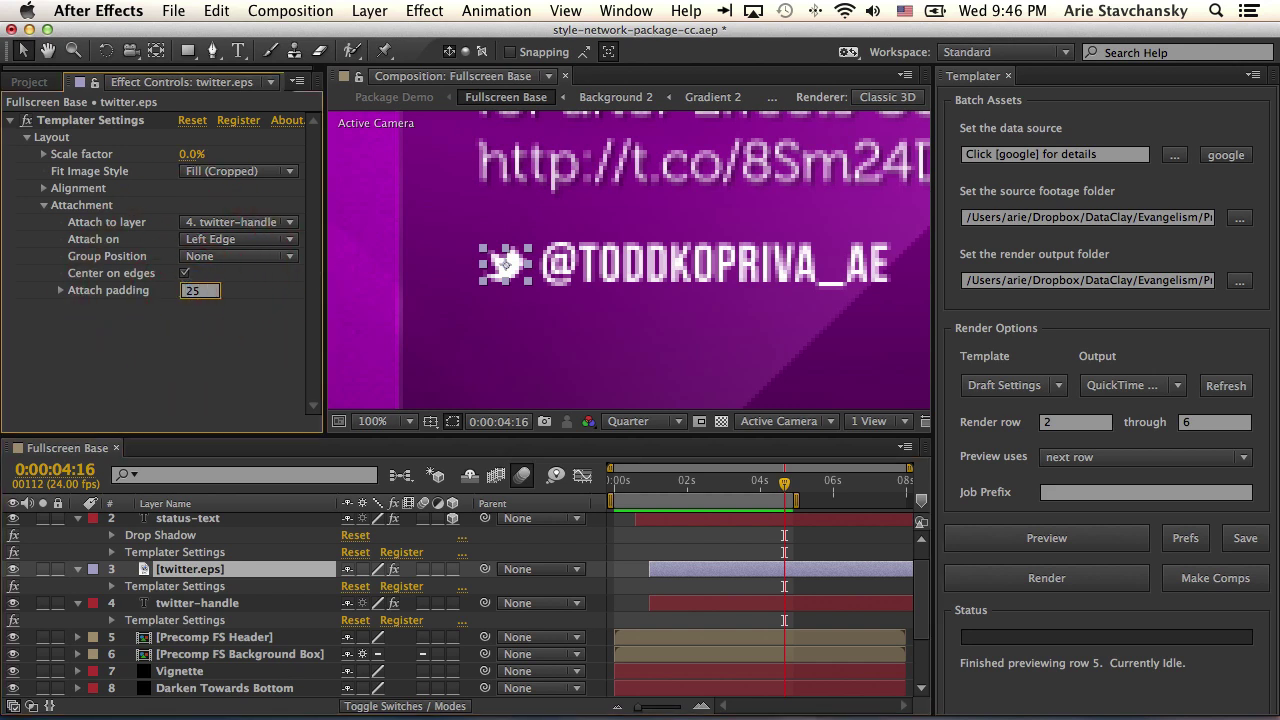
{"action": "left_click", "coordinate": [1010, 536]}
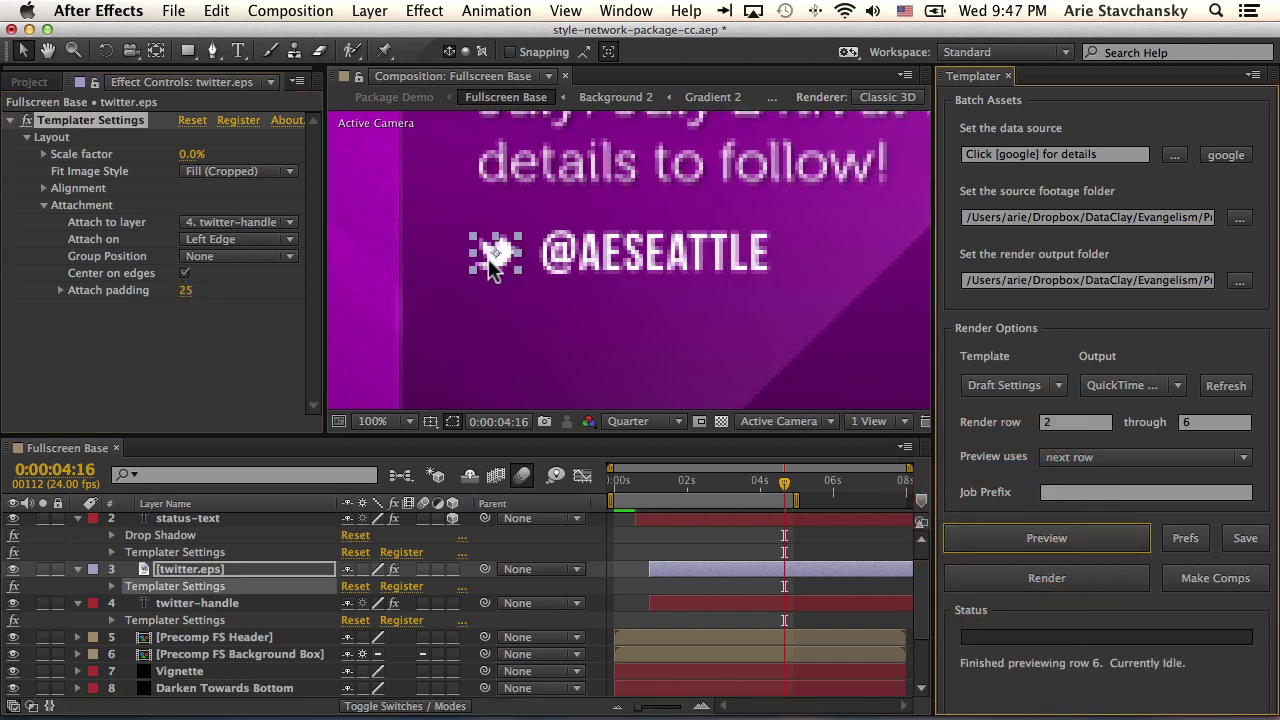
{"action": "left_click", "coordinate": [187, 291]}
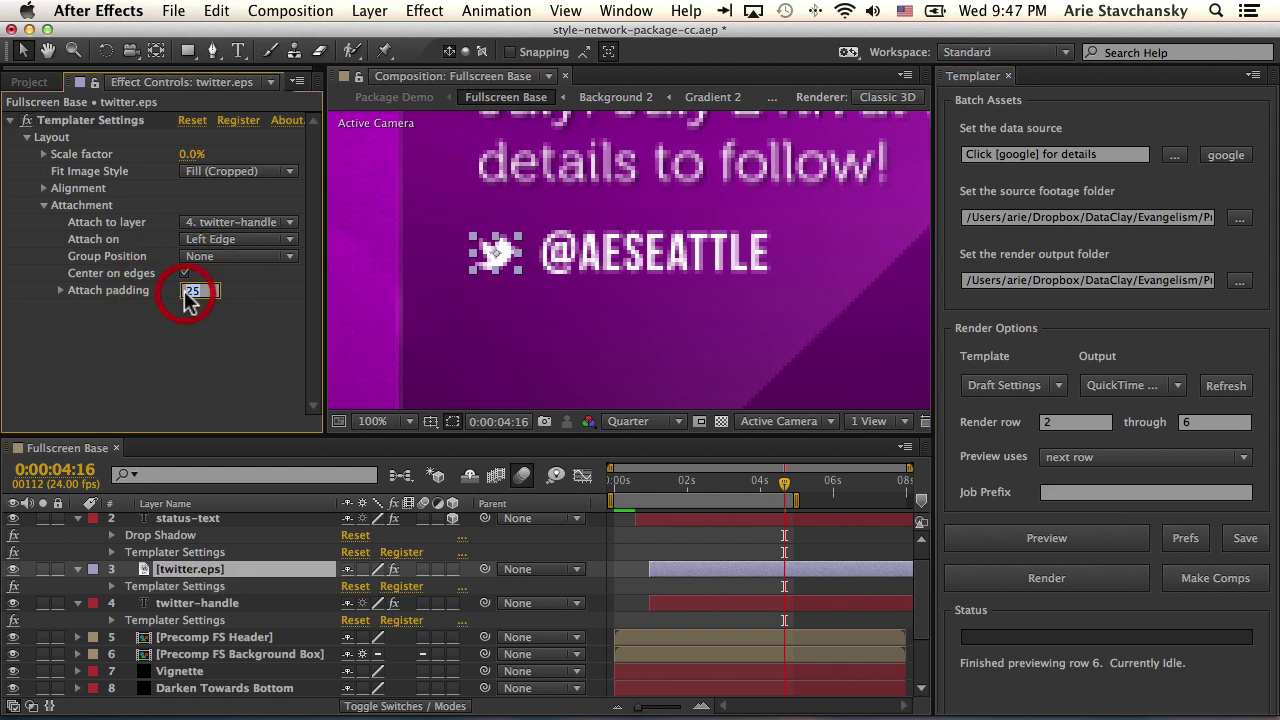
{"action": "type", "text": "75"}
{"action": "key", "text": "Return"}
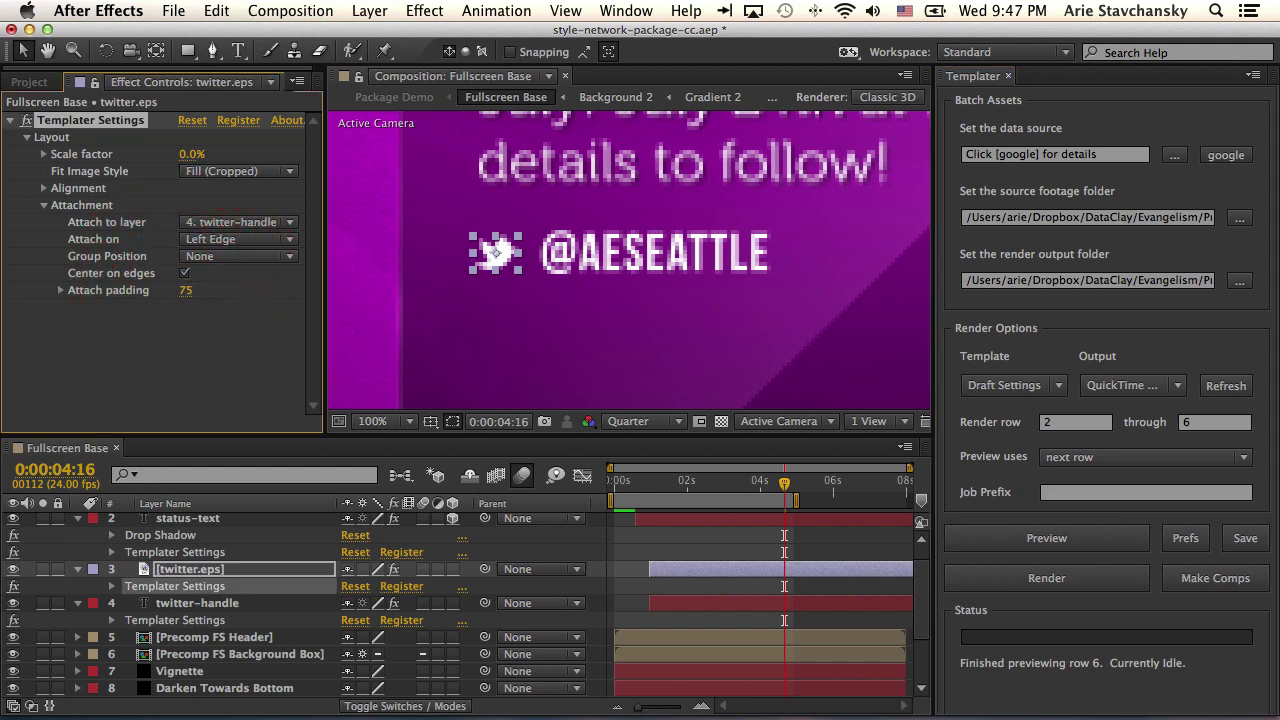
{"action": "left_click", "coordinate": [994, 536]}
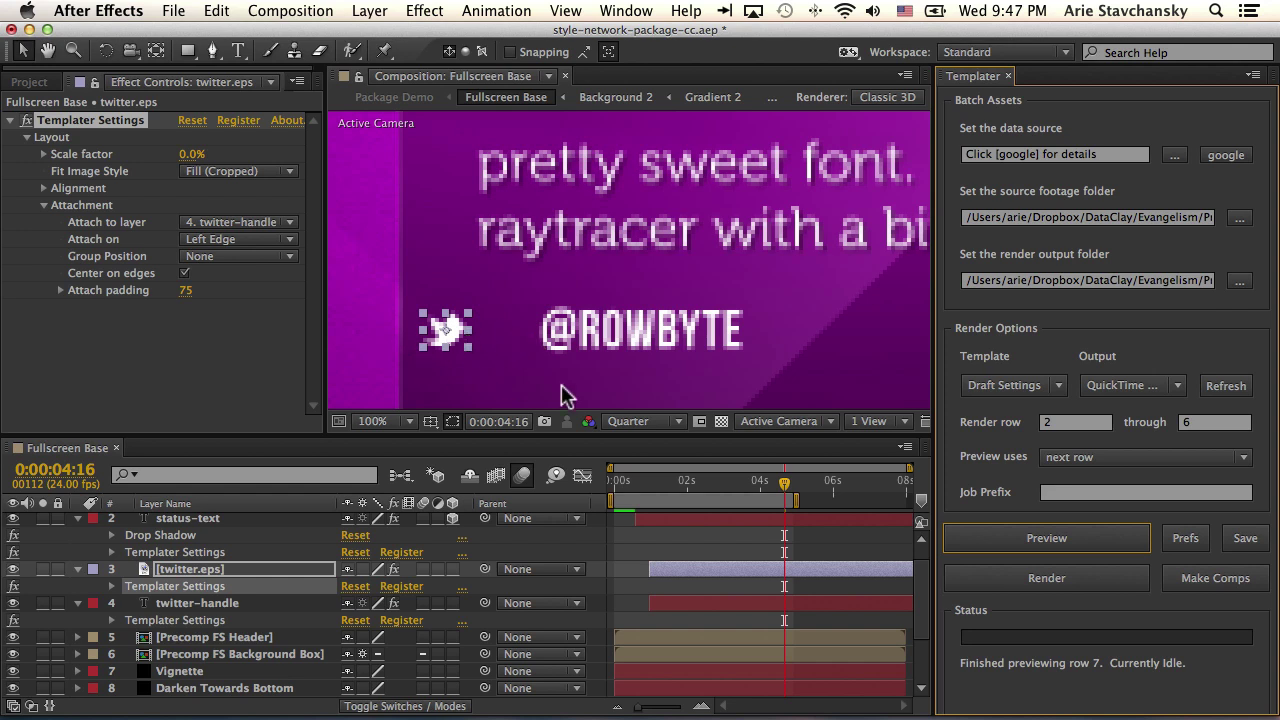
- Set the icon attach padding back to 15 and preview row 8
{"action": "left_click", "coordinate": [188, 290]}
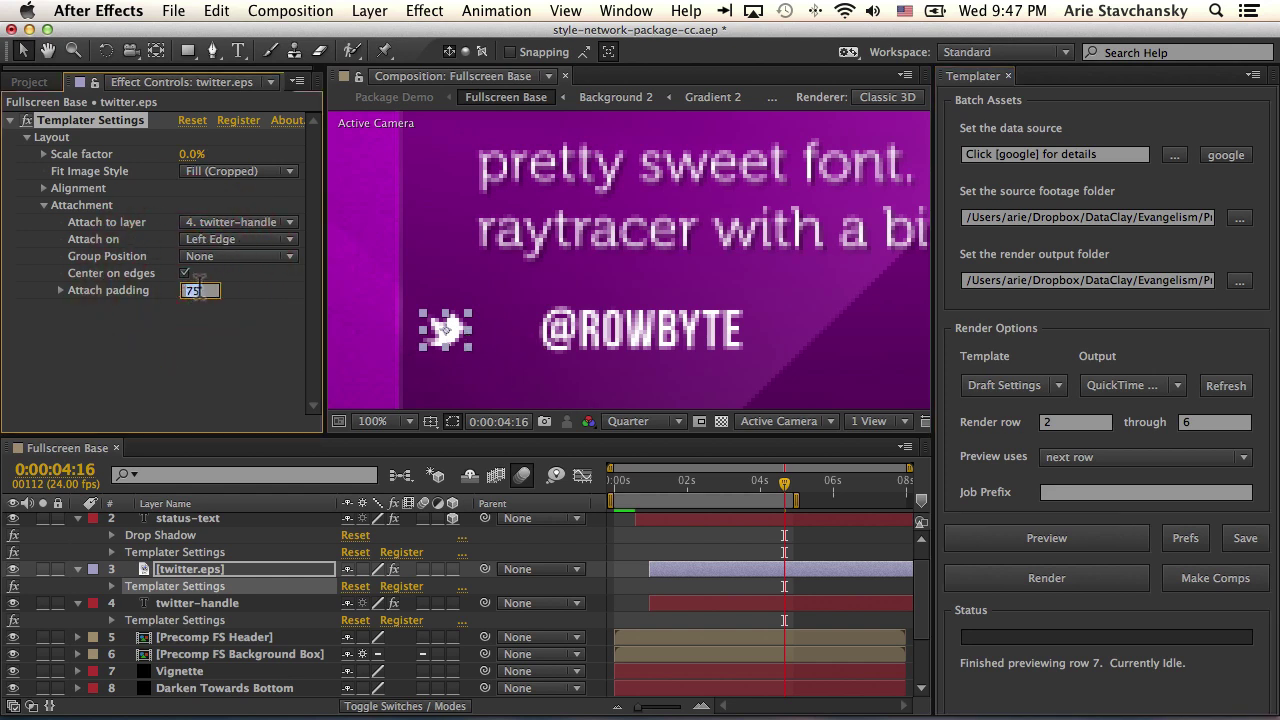
{"action": "type", "text": "1"}
{"action": "left_click", "coordinate": [1020, 540]}
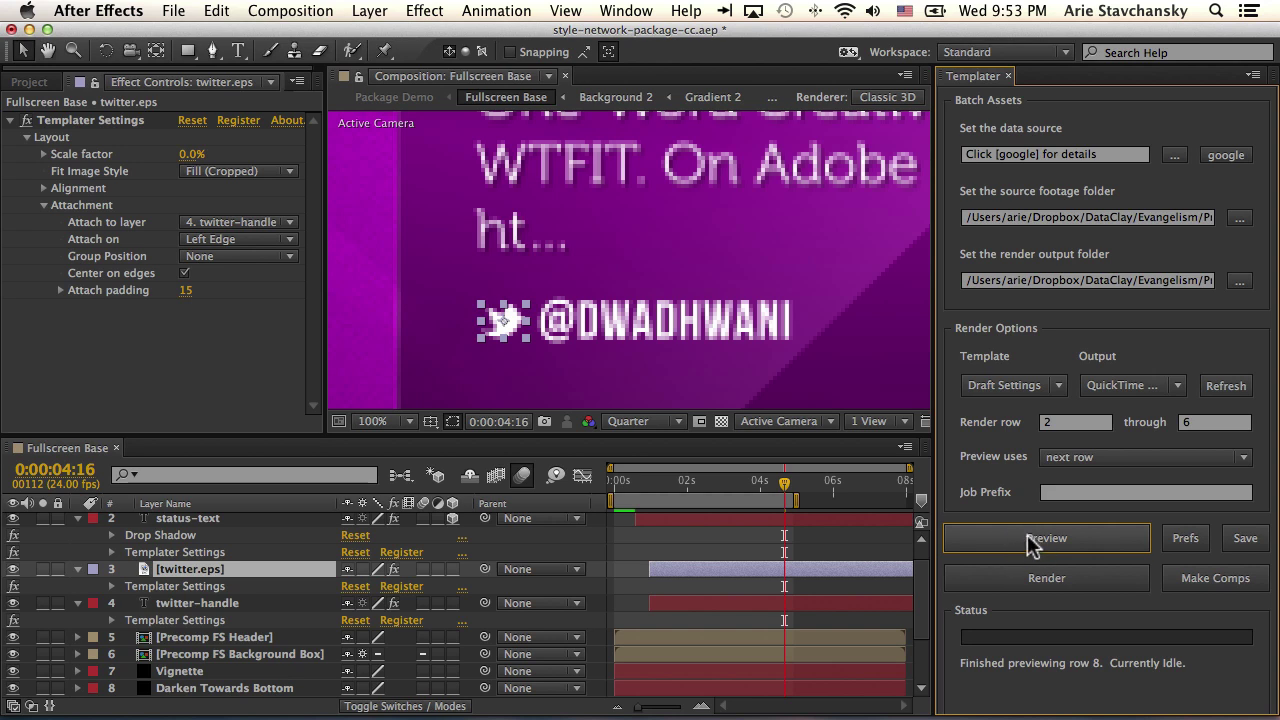
- Zoom out to the full row 8 card and play its animation from the start
{"action": "left_click", "coordinate": [645, 362]}
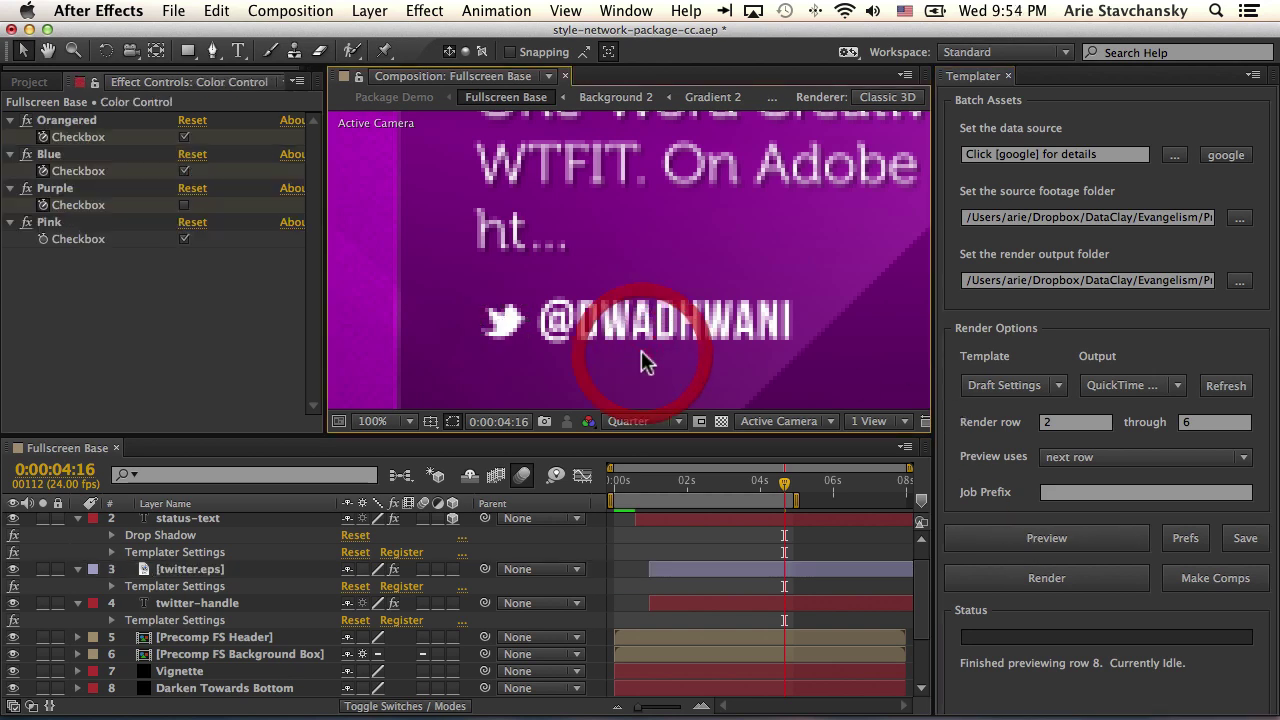
{"action": "scroll", "coordinate": [645, 362], "scroll_direction": "down", "scroll_amount": 4}
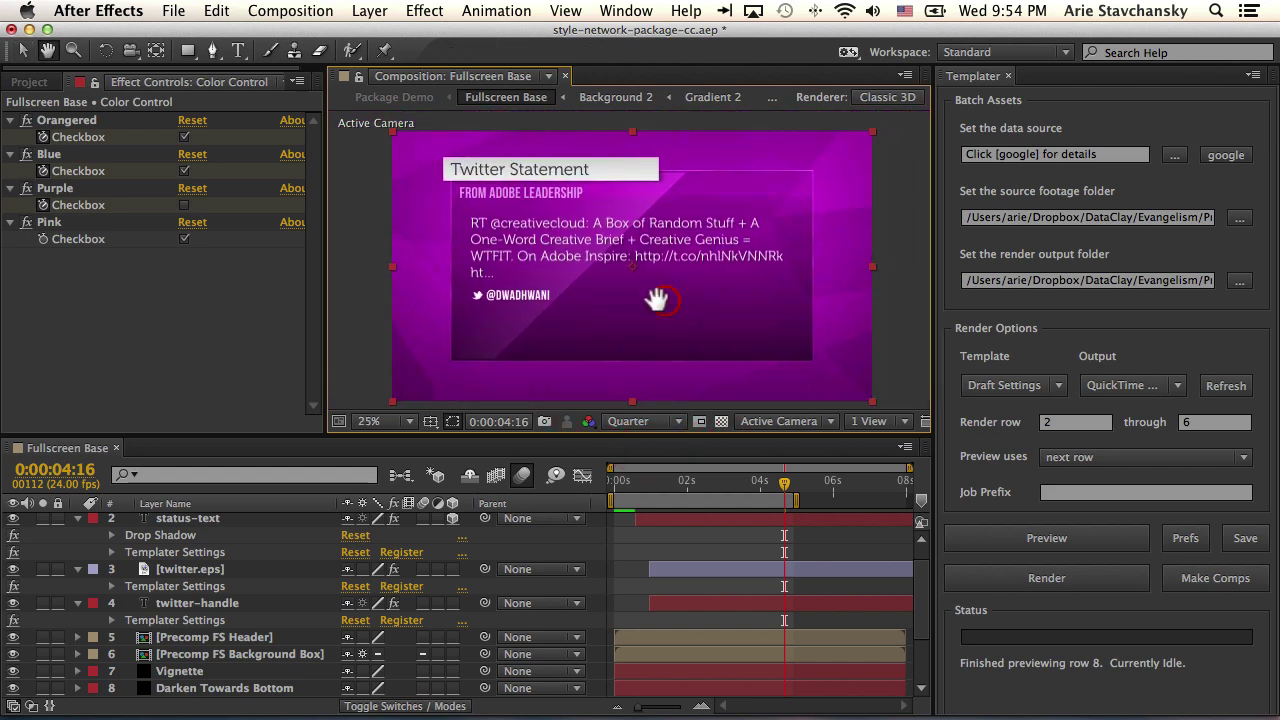
{"action": "key", "text": "v"}
{"action": "left_click", "coordinate": [364, 244]}
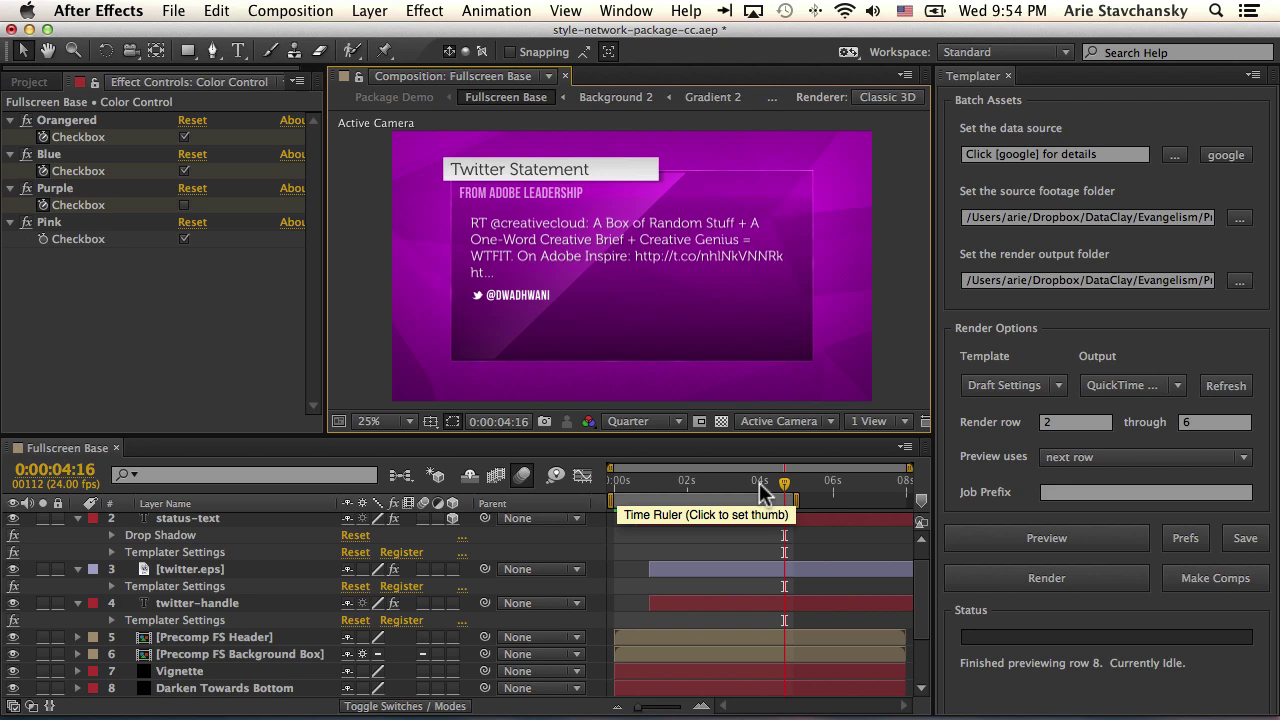
{"action": "key", "text": "space"}
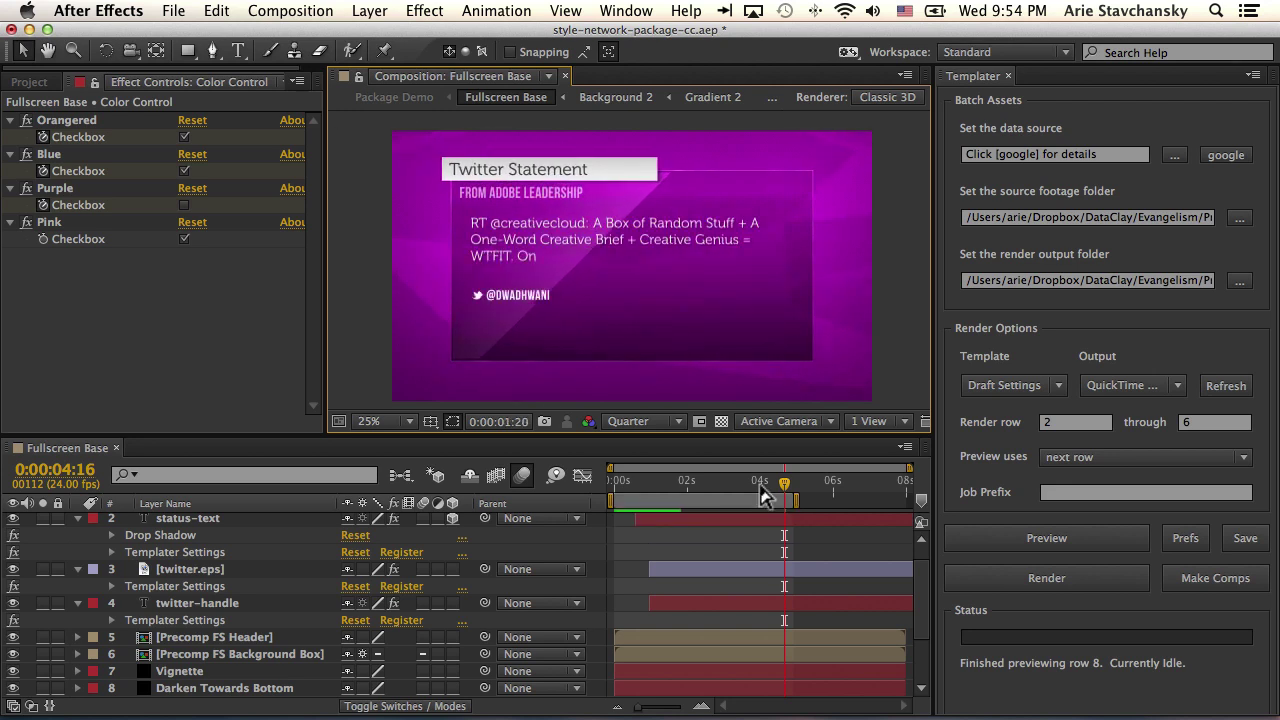